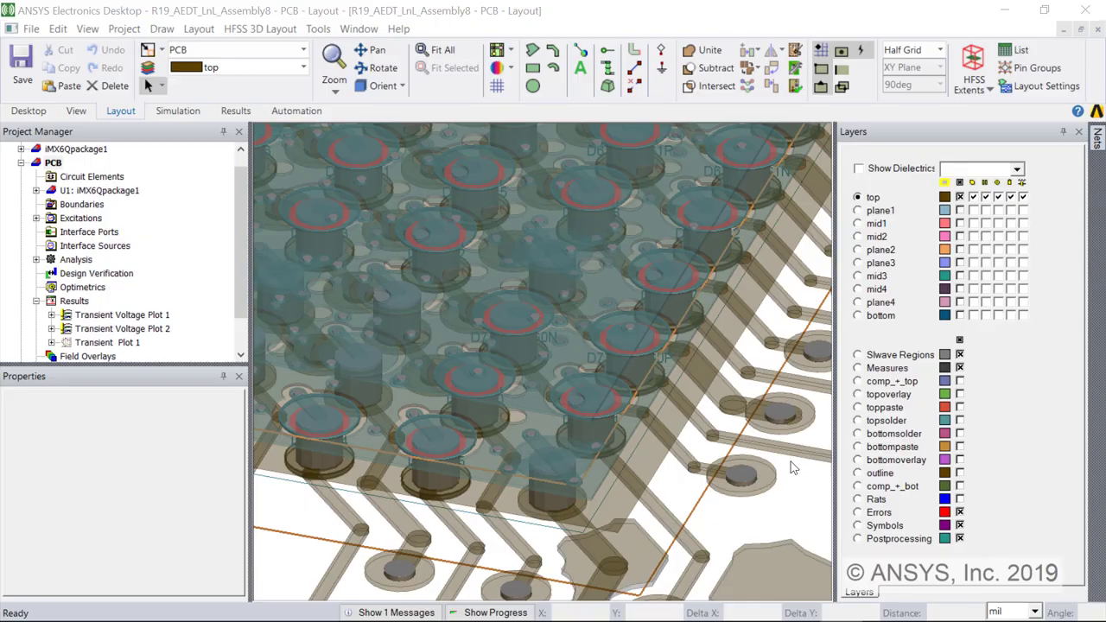
Step: Look over the PCB board, then open the Transient Voltage Plot 1 eye diagram
{"action": "scroll", "coordinate": [790, 461], "scroll_direction": "down", "scroll_amount": 5}
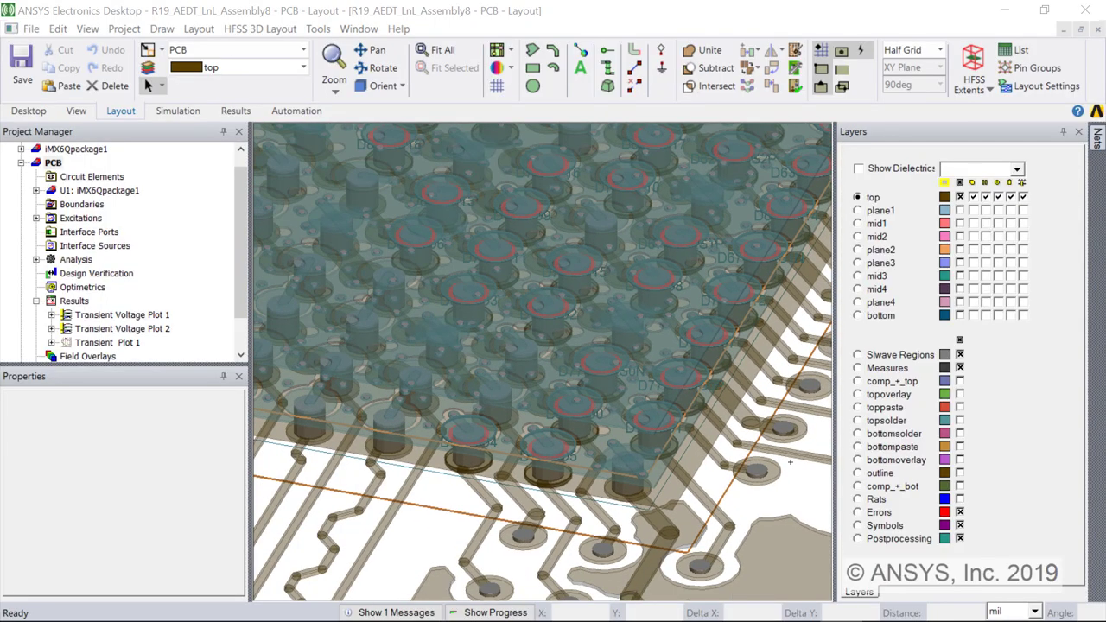
{"action": "scroll", "coordinate": [789, 462], "scroll_direction": "down", "scroll_amount": 5}
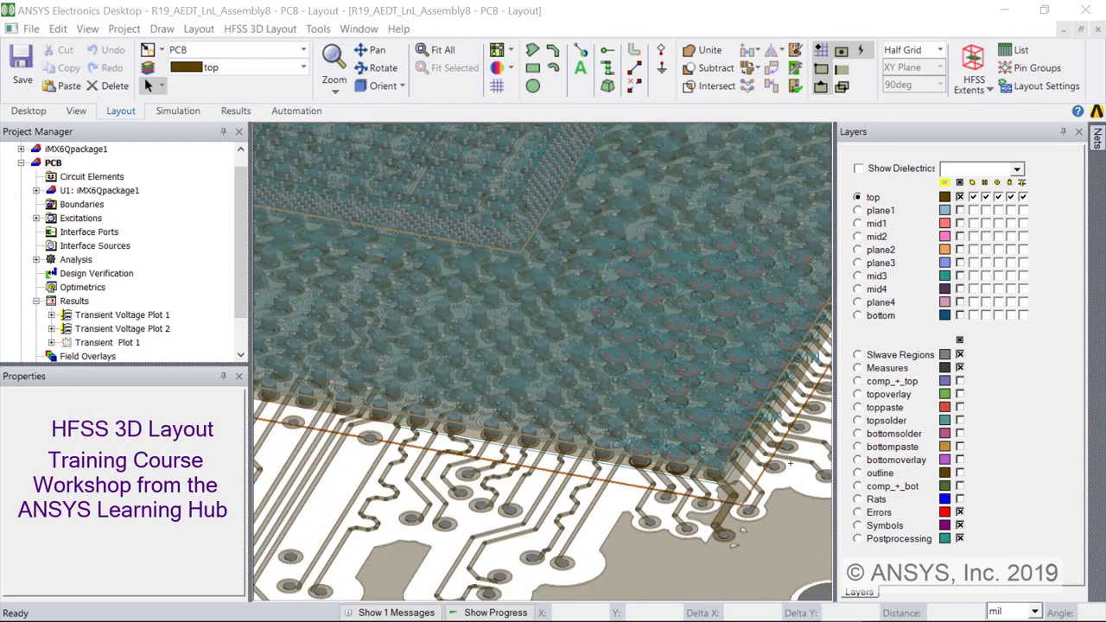
{"action": "scroll", "coordinate": [789, 464], "scroll_direction": "down", "scroll_amount": 5}
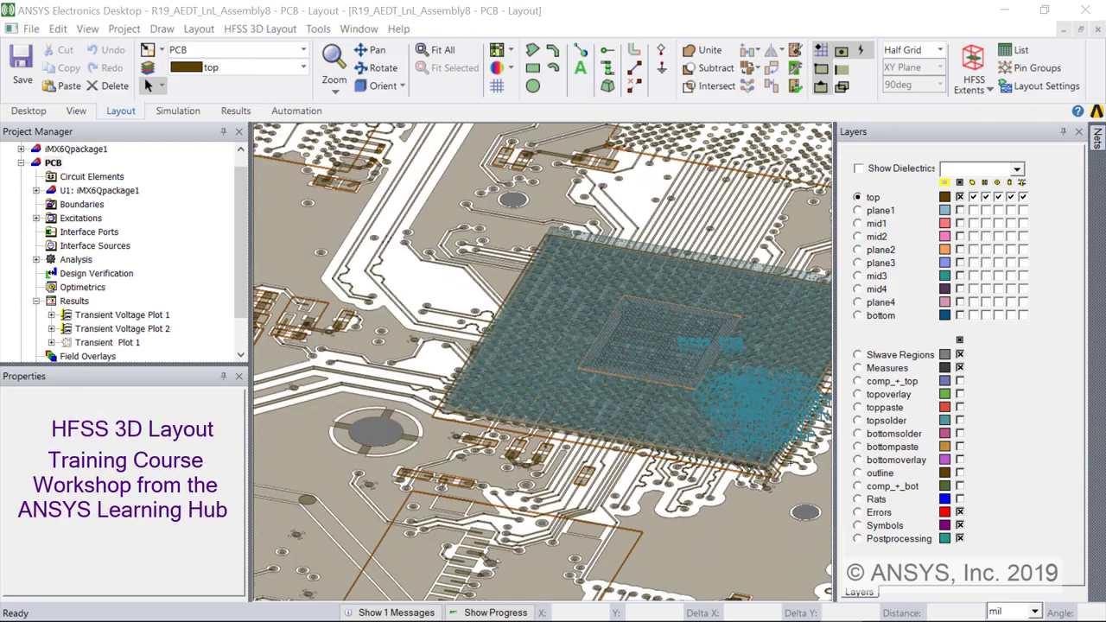
{"action": "scroll", "coordinate": [789, 464], "scroll_direction": "down", "scroll_amount": 4}
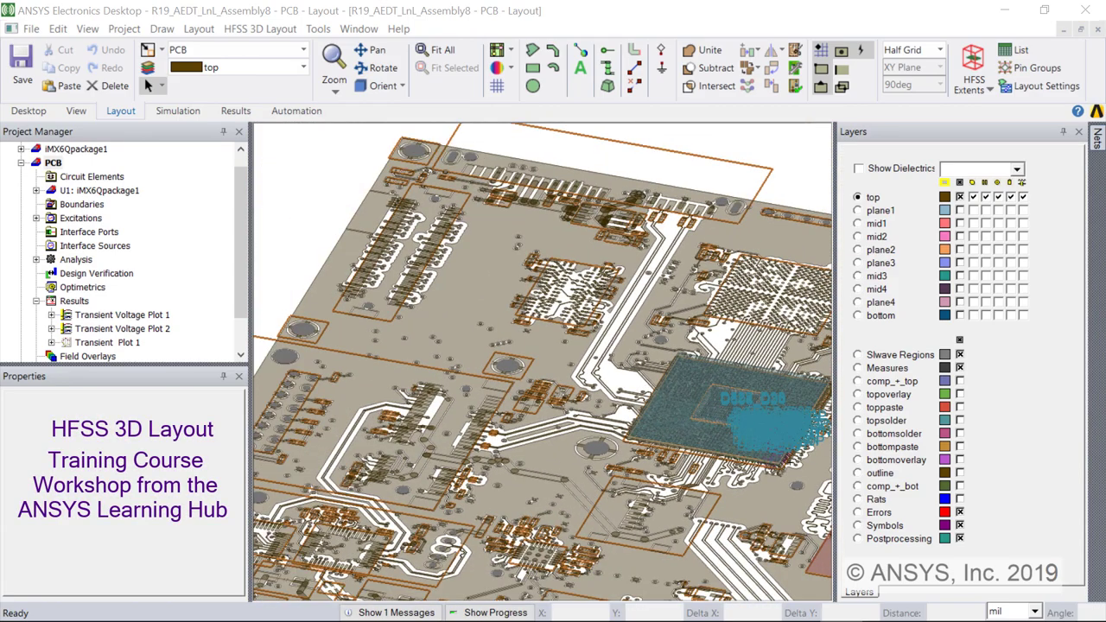
{"action": "middle_click_drag", "start_coordinate": [782, 458], "coordinate": [311, 316]}
{"action": "scroll", "coordinate": [310, 316], "scroll_direction": "up", "scroll_amount": 5}
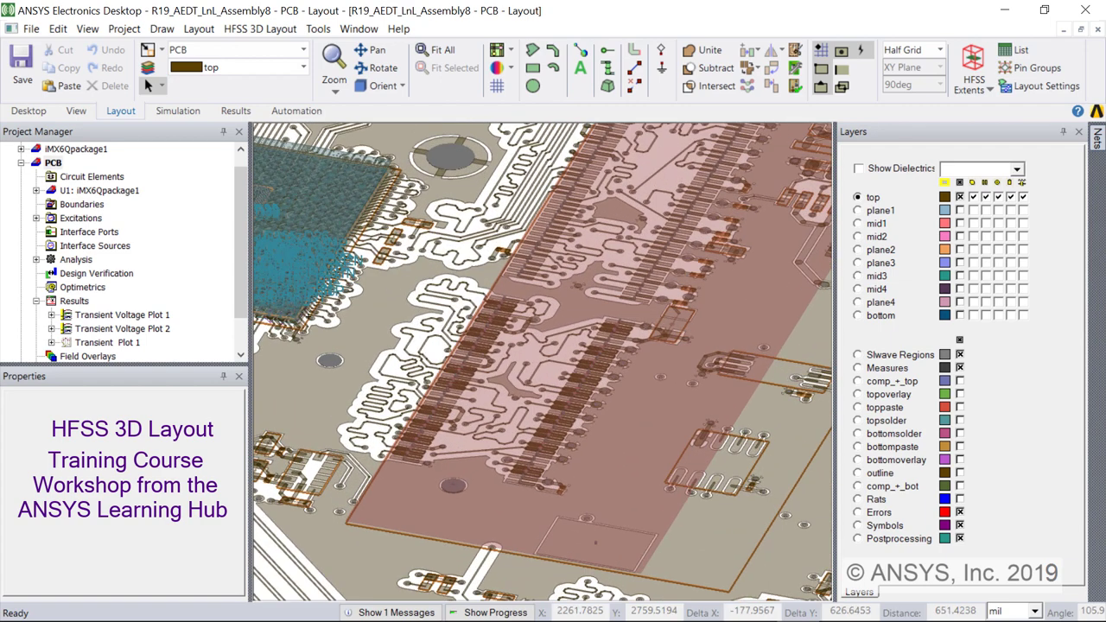
{"action": "middle_click_drag", "start_coordinate": [760, 493], "coordinate": [468, 471]}
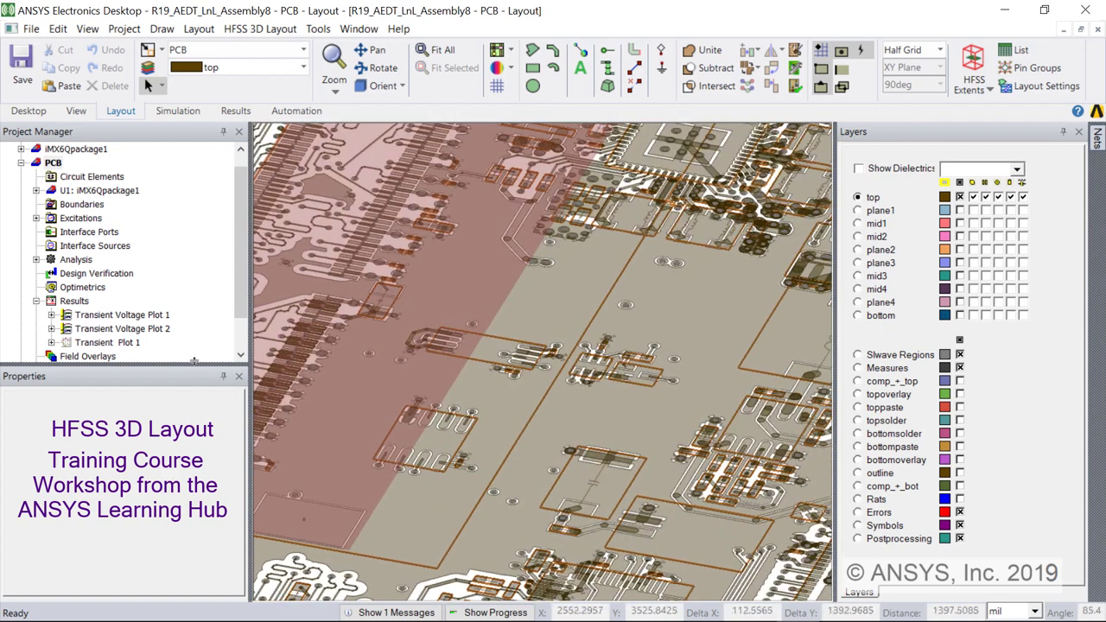
{"action": "double_click", "coordinate": [157, 316]}
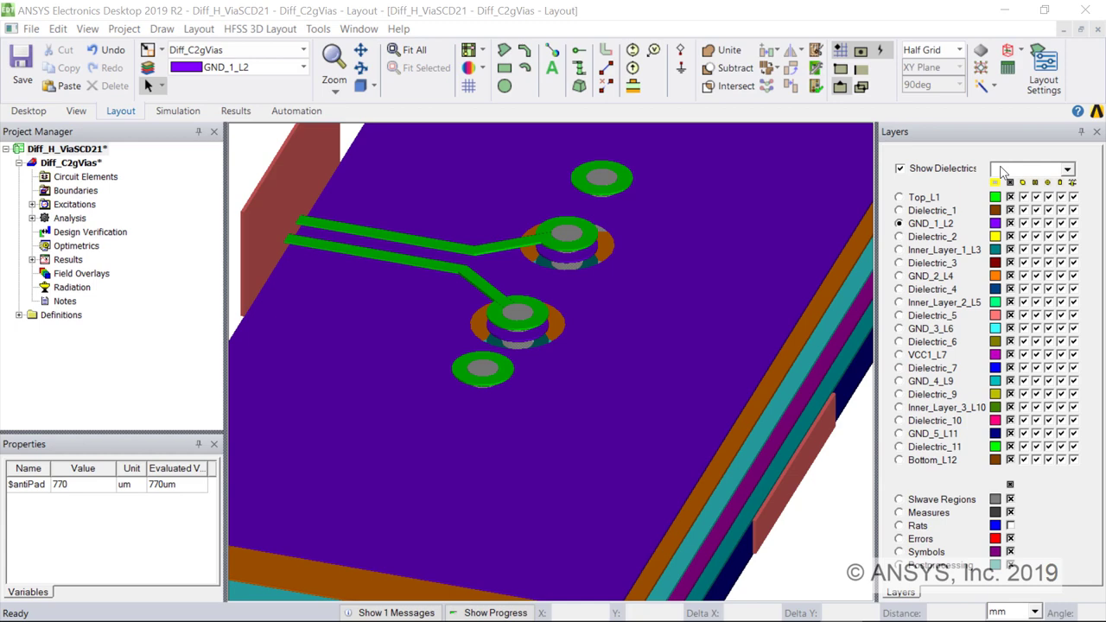
{"action": "left_click", "coordinate": [996, 223]}
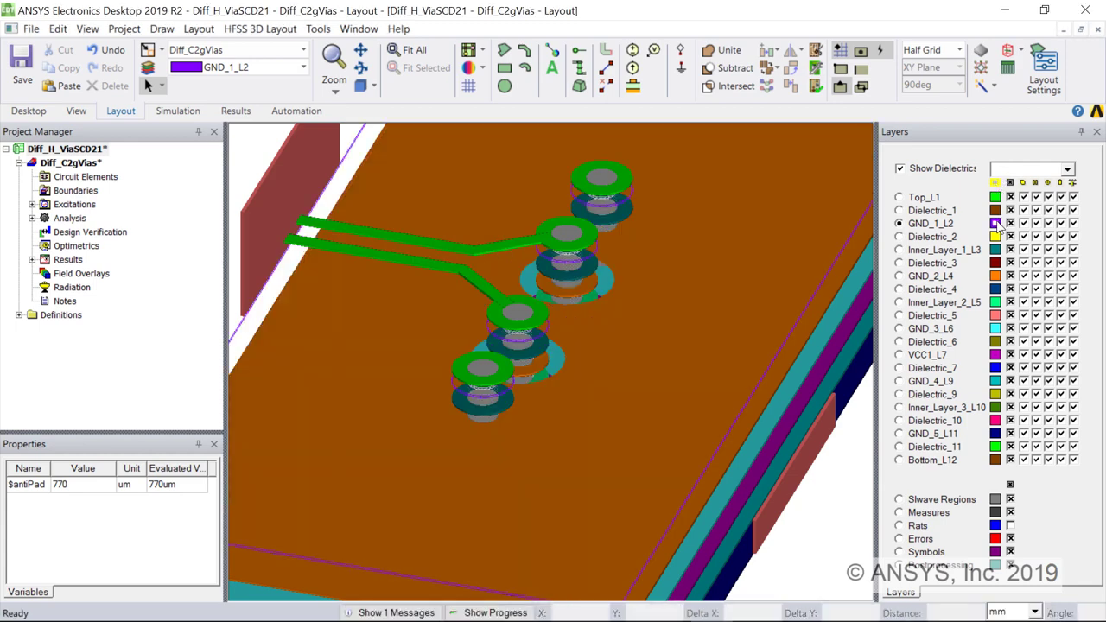
{"action": "left_click", "coordinate": [996, 276]}
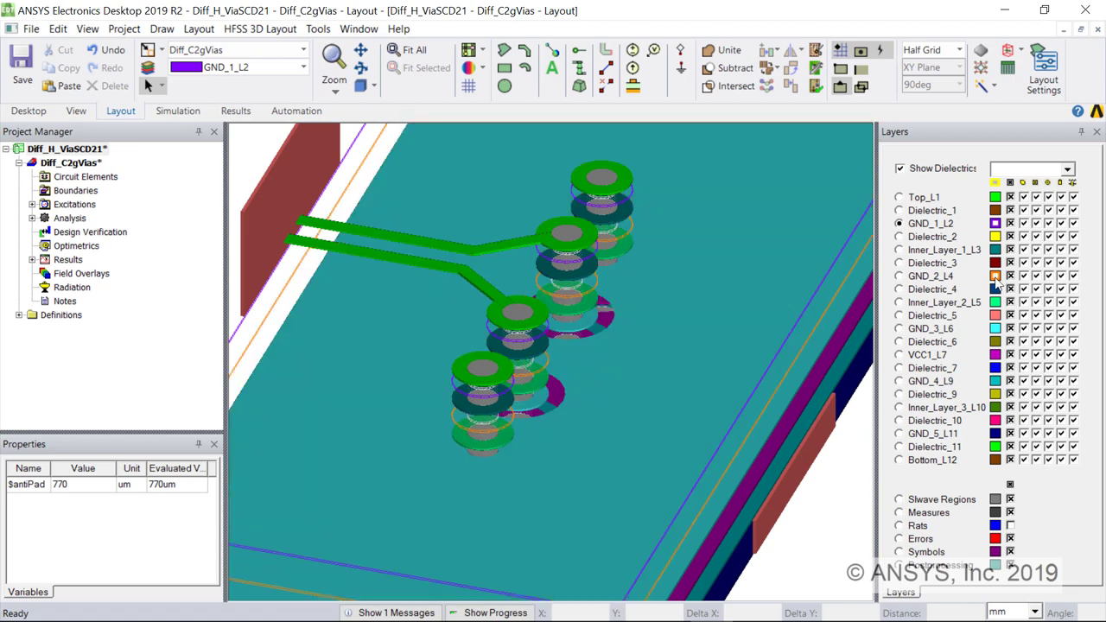
{"action": "left_click", "coordinate": [996, 328]}
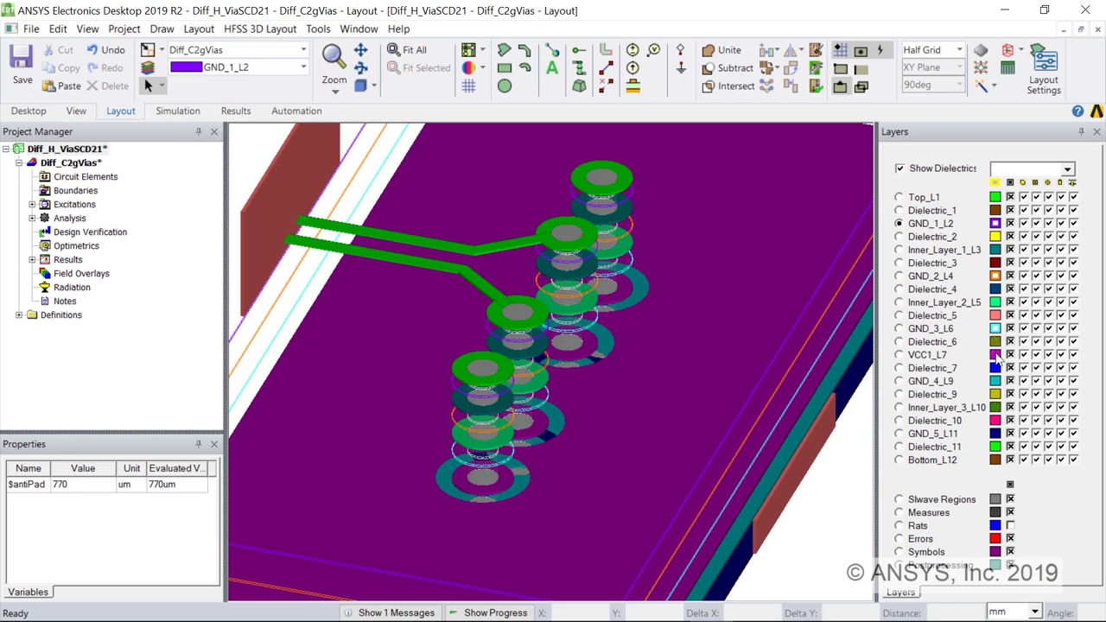
{"action": "left_click", "coordinate": [996, 355]}
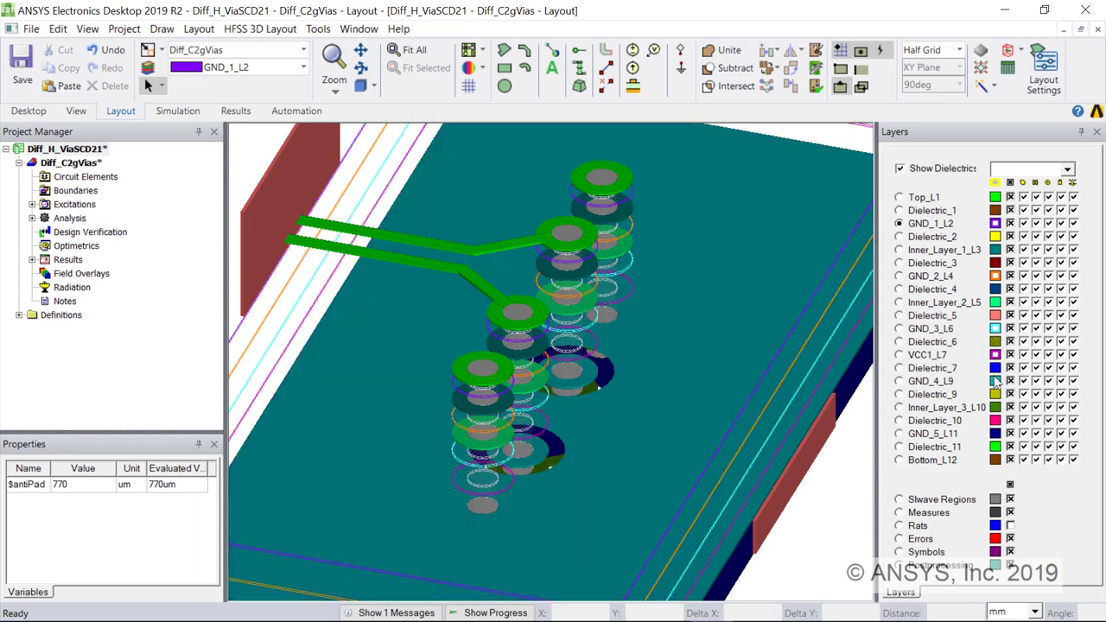
{"action": "left_click", "coordinate": [996, 381]}
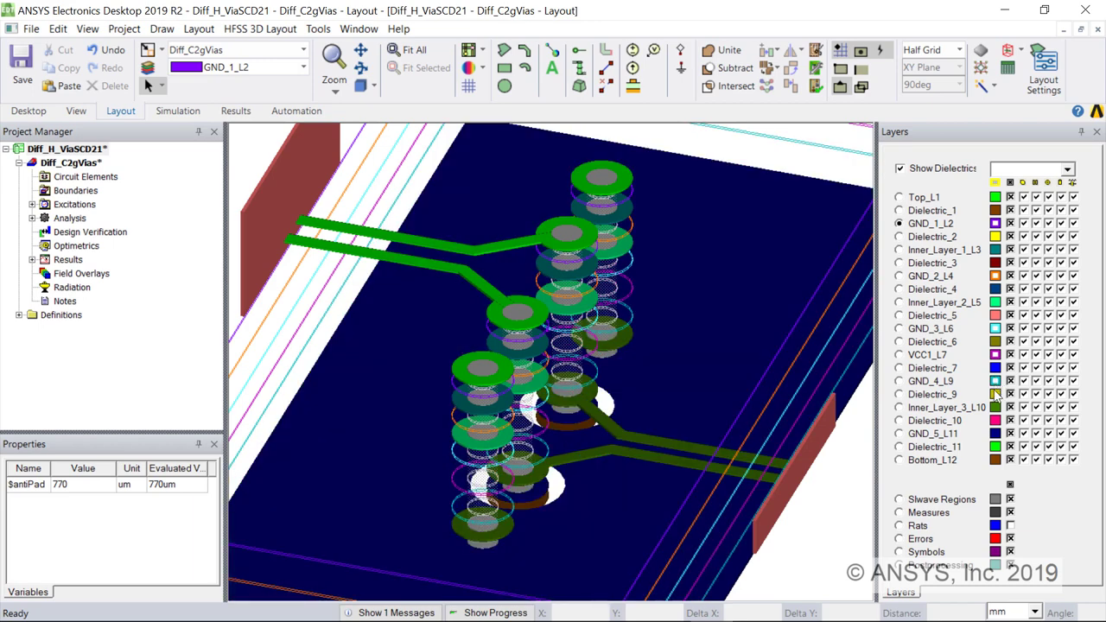
{"action": "left_click", "coordinate": [996, 433]}
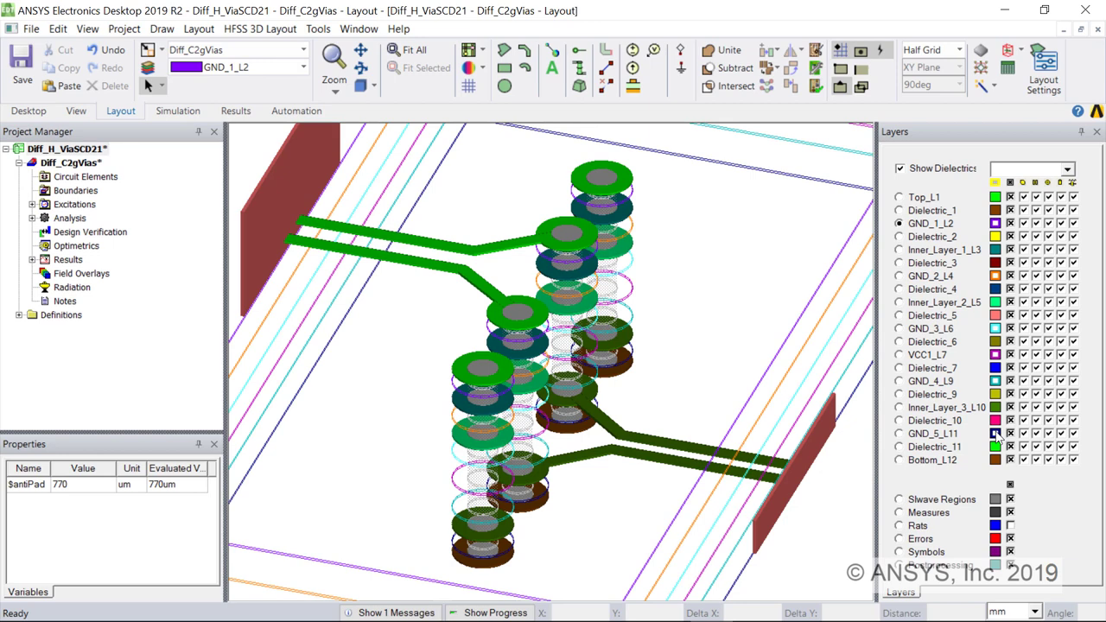
{"action": "left_click", "coordinate": [1010, 182]}
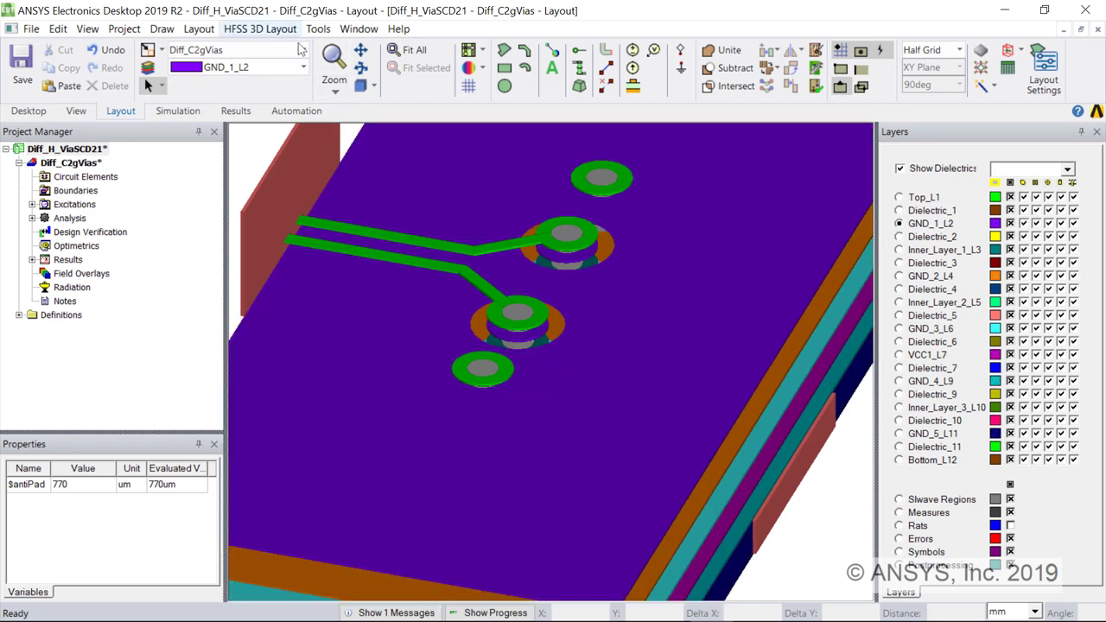
{"action": "left_click", "coordinate": [198, 28]}
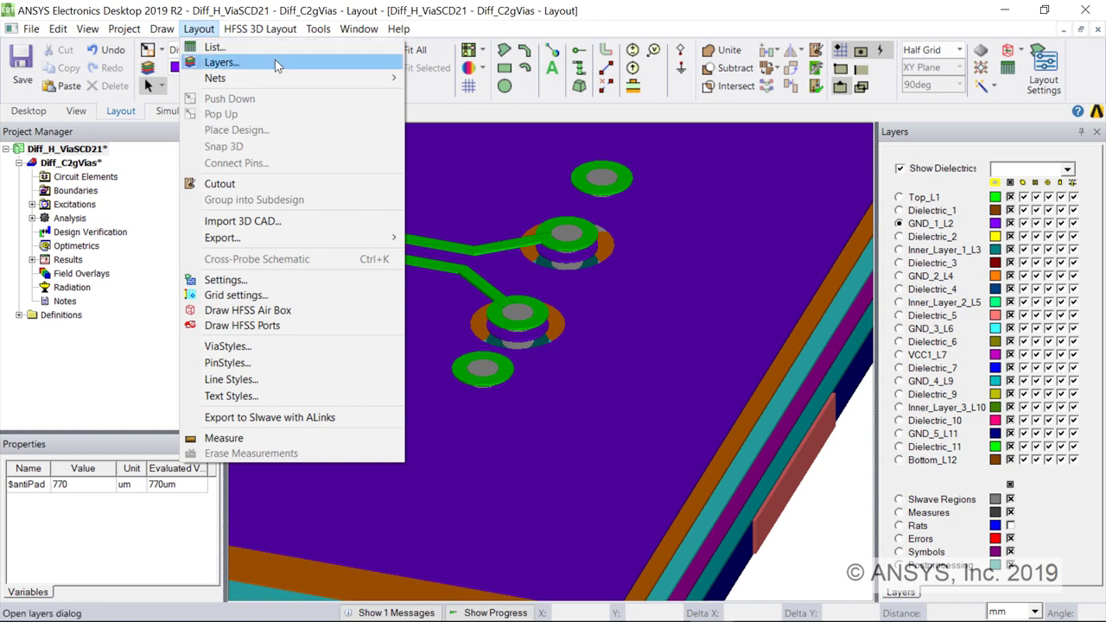
{"action": "left_click", "coordinate": [276, 64]}
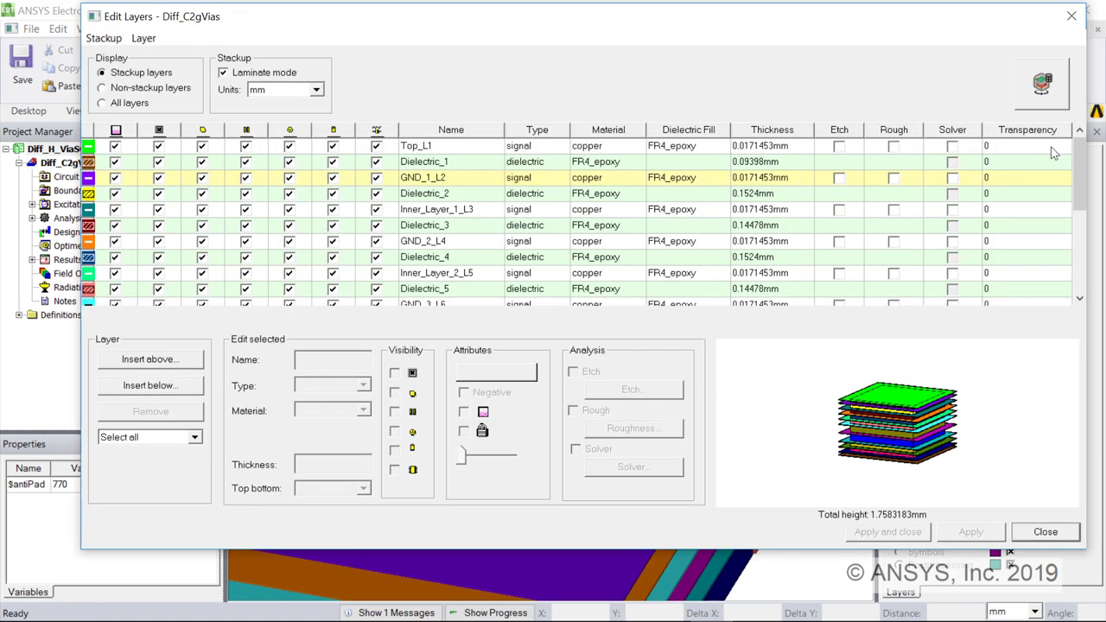
{"action": "left_click_drag", "start_coordinate": [1080, 185], "coordinate": [1090, 268]}
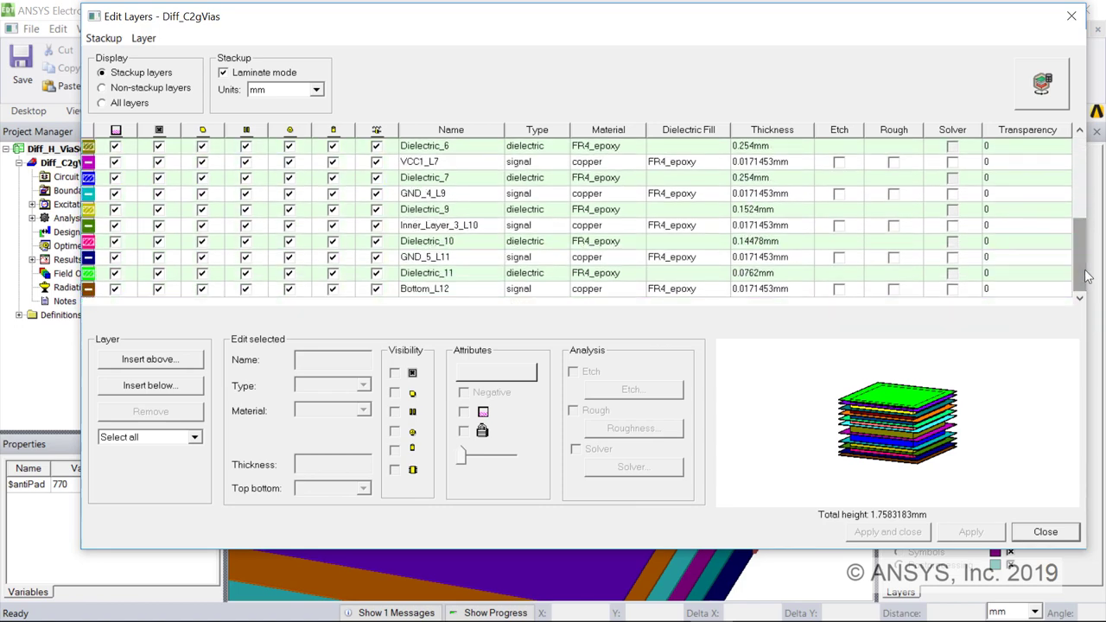
{"action": "left_click", "coordinate": [1047, 532]}
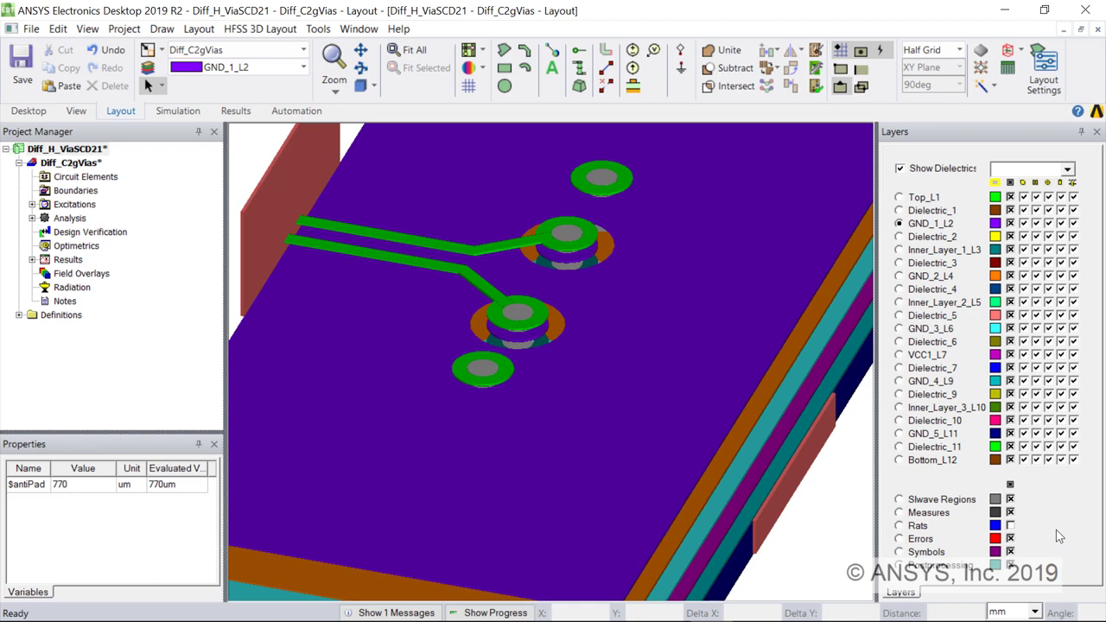
Step: Set every layer to wireframe, then fill only Top_L1 and Inner_Layer_3_L10
{"action": "left_click", "coordinate": [1000, 181]}
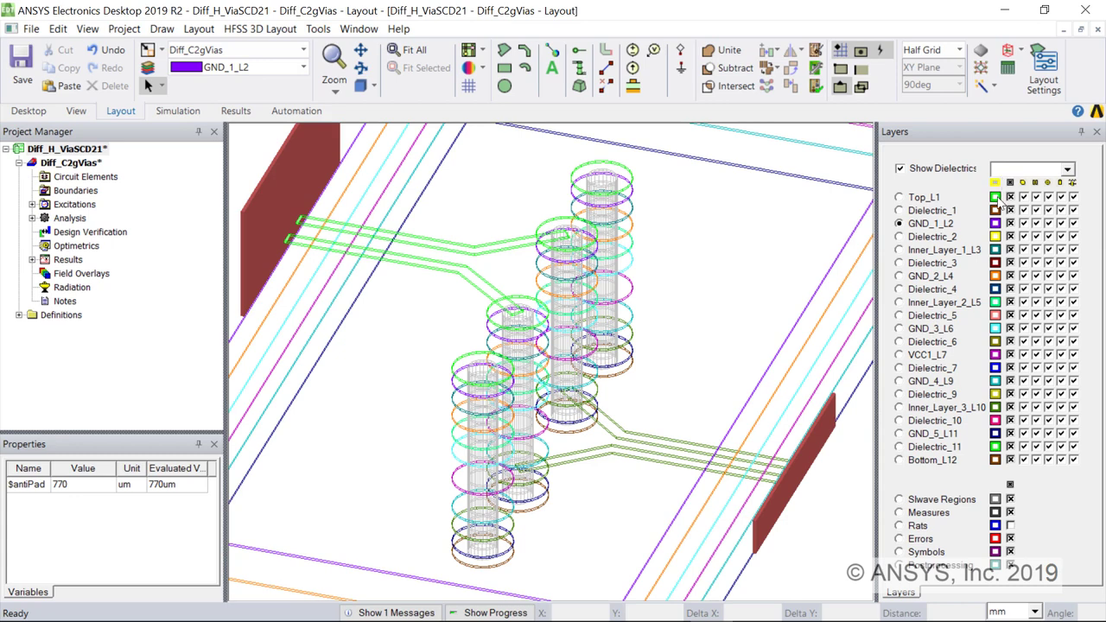
{"action": "left_click", "coordinate": [999, 198]}
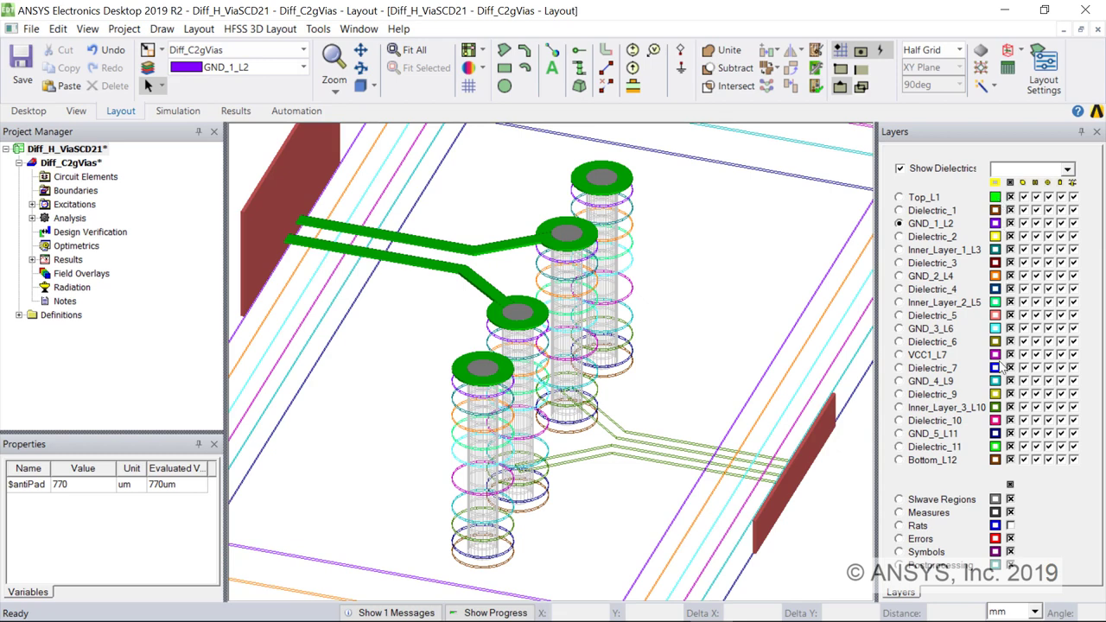
{"action": "left_click", "coordinate": [999, 408]}
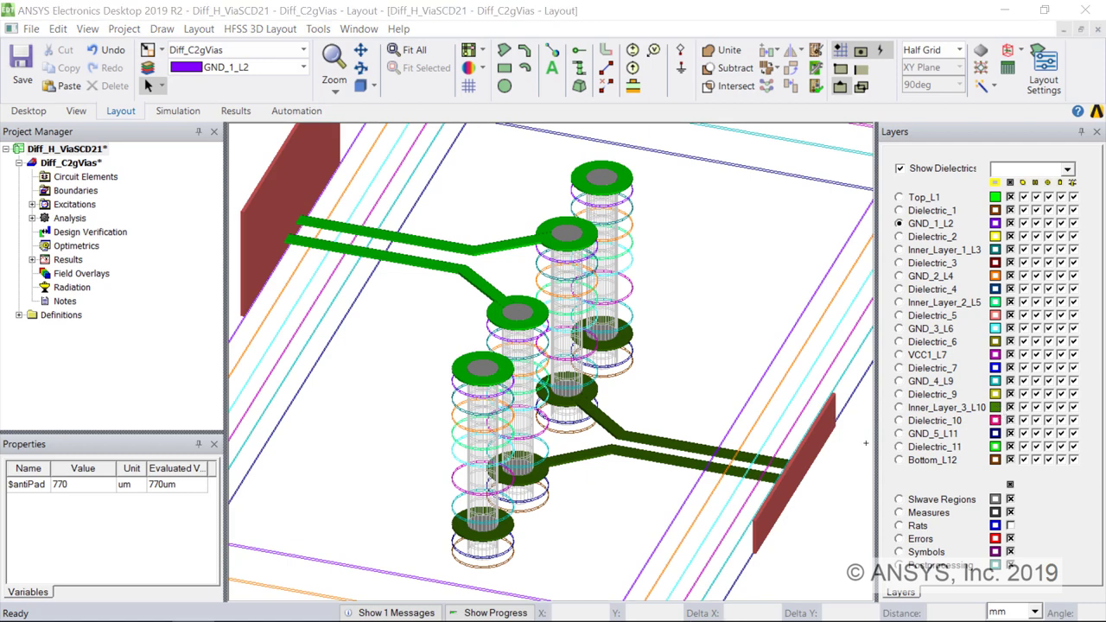
Step: Move the two Inner_Layer_3_L10 traces to Inner_Layer_2_L5, then undo that change
{"action": "left_click", "coordinate": [691, 447]}
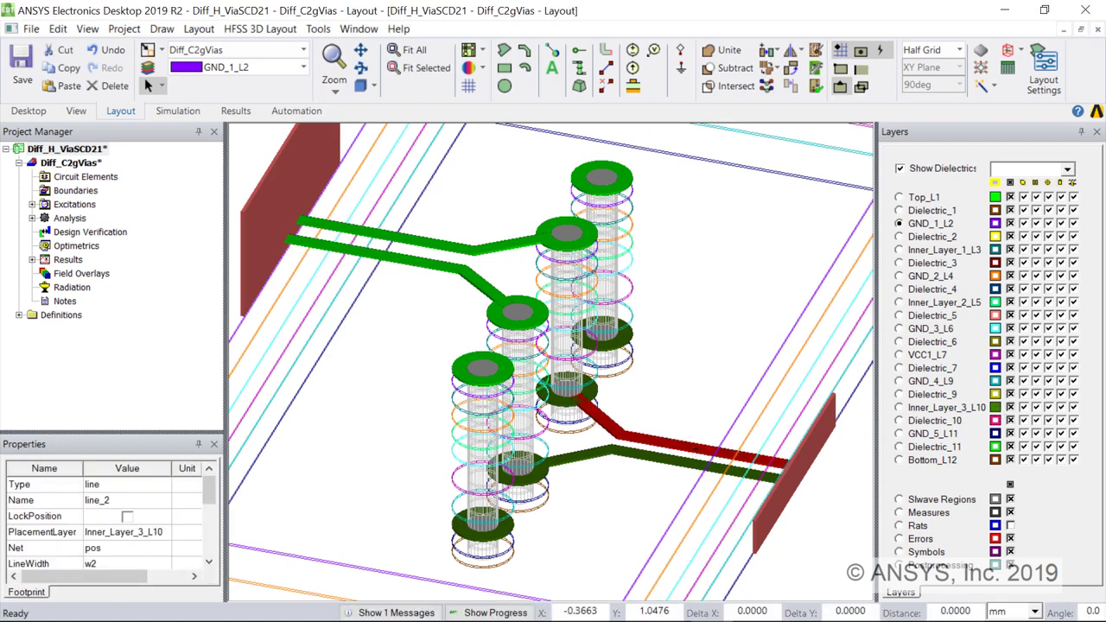
{"action": "left_click", "coordinate": [682, 464], "text": "ctrl"}
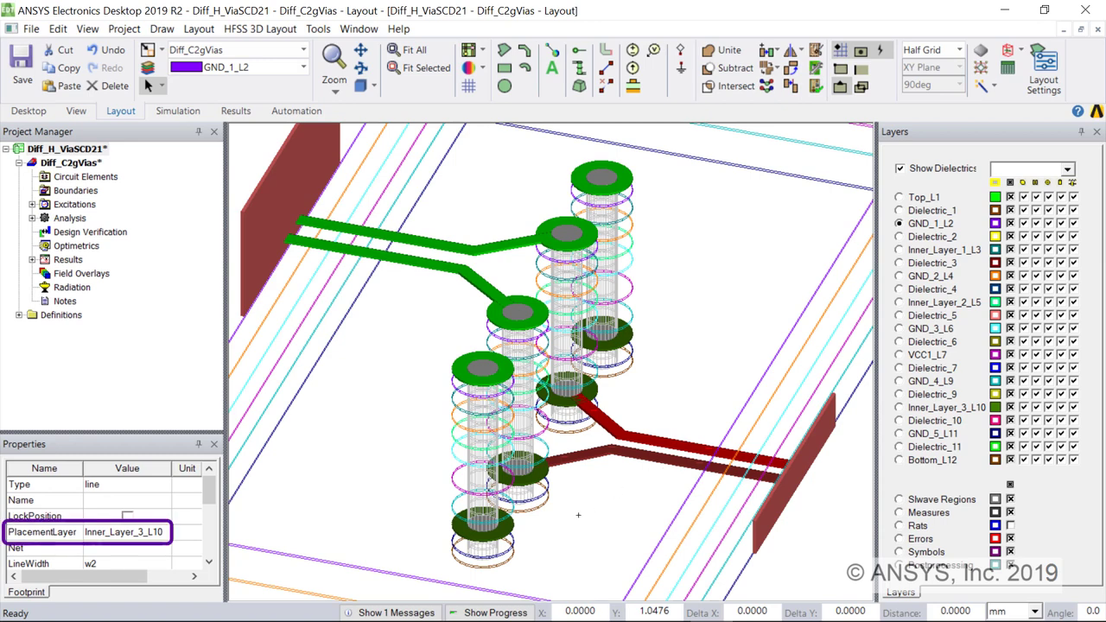
{"action": "left_click", "coordinate": [168, 537]}
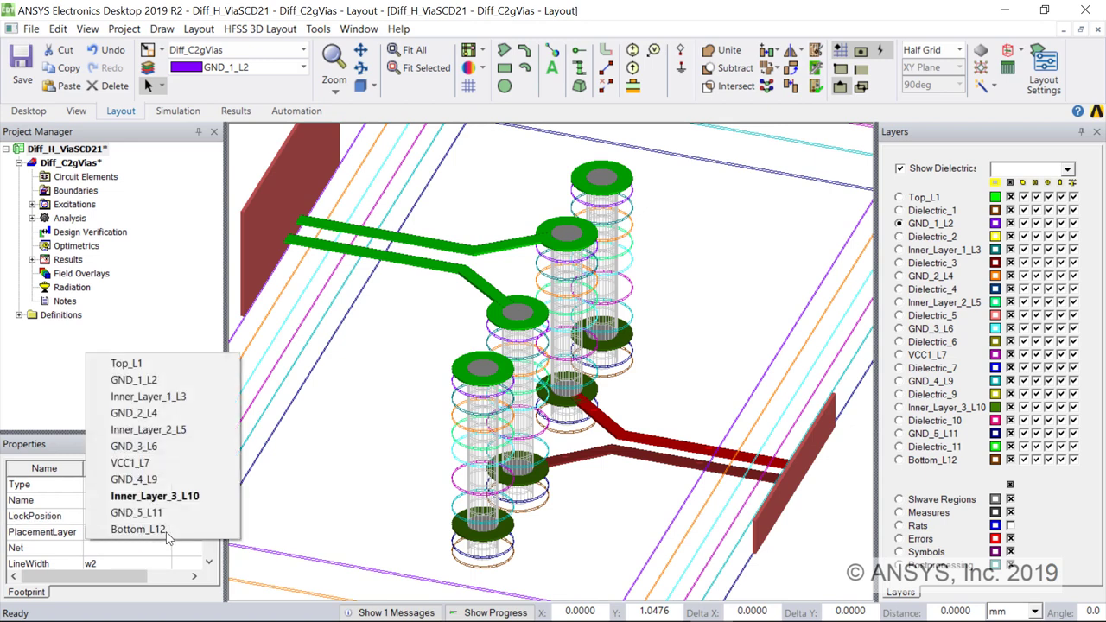
{"action": "left_click", "coordinate": [173, 430]}
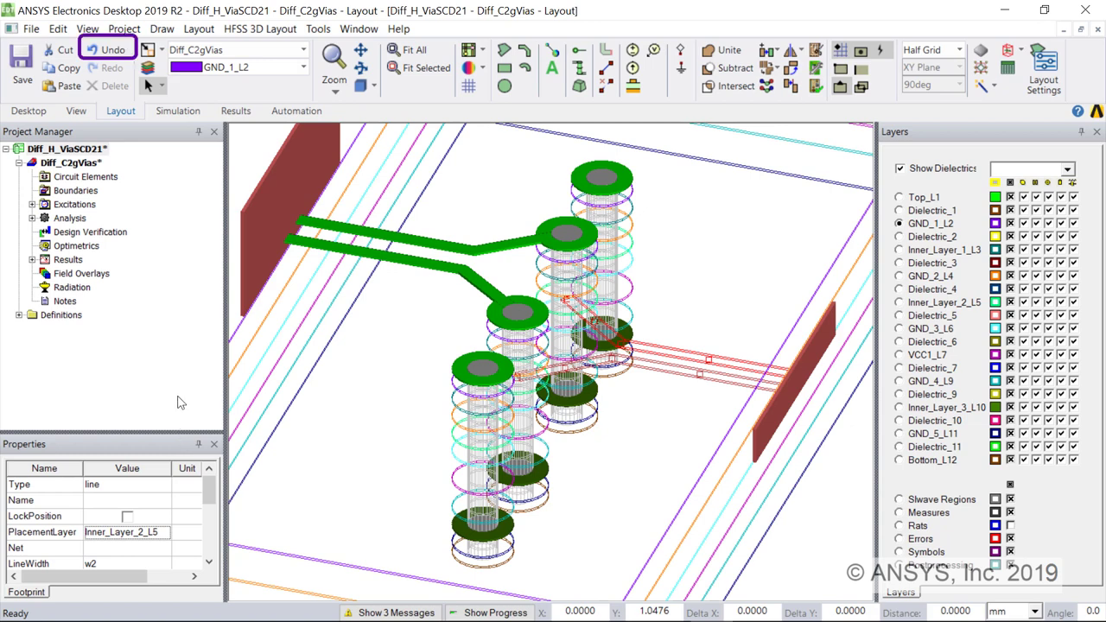
{"action": "left_click", "coordinate": [112, 50]}
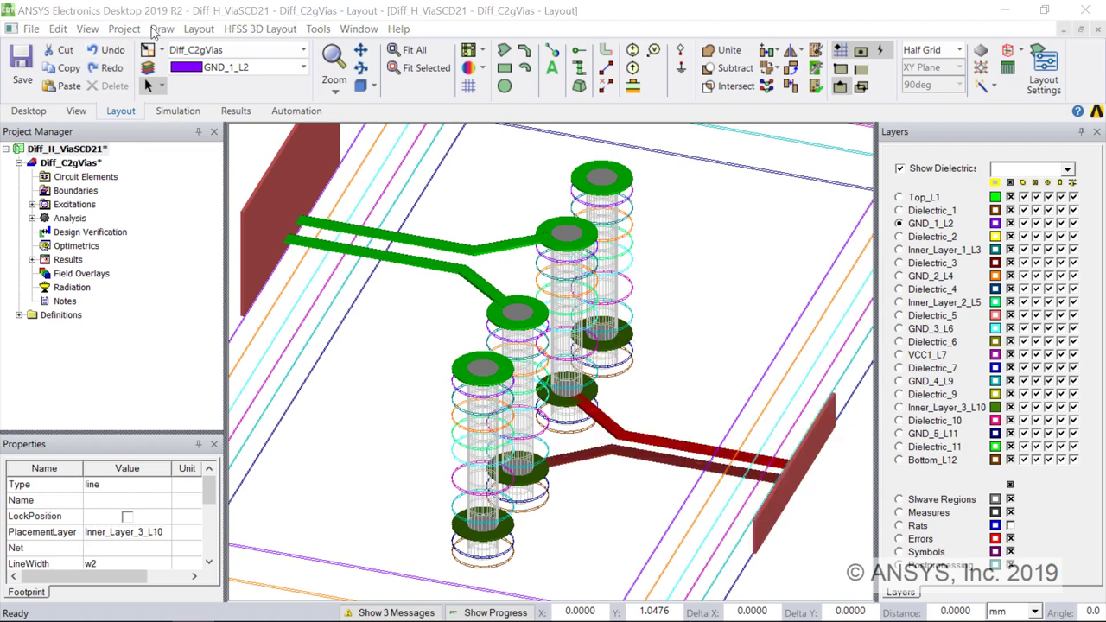
Step: Switch to the Top view and pan so all four vias are visible
{"action": "left_click", "coordinate": [373, 87]}
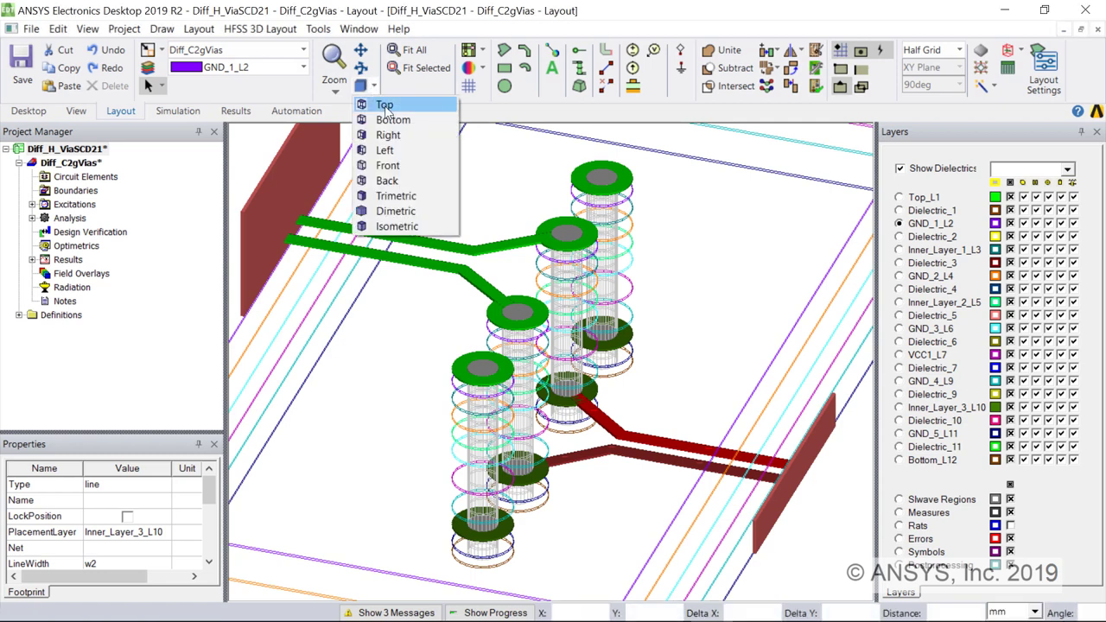
{"action": "left_click", "coordinate": [386, 105]}
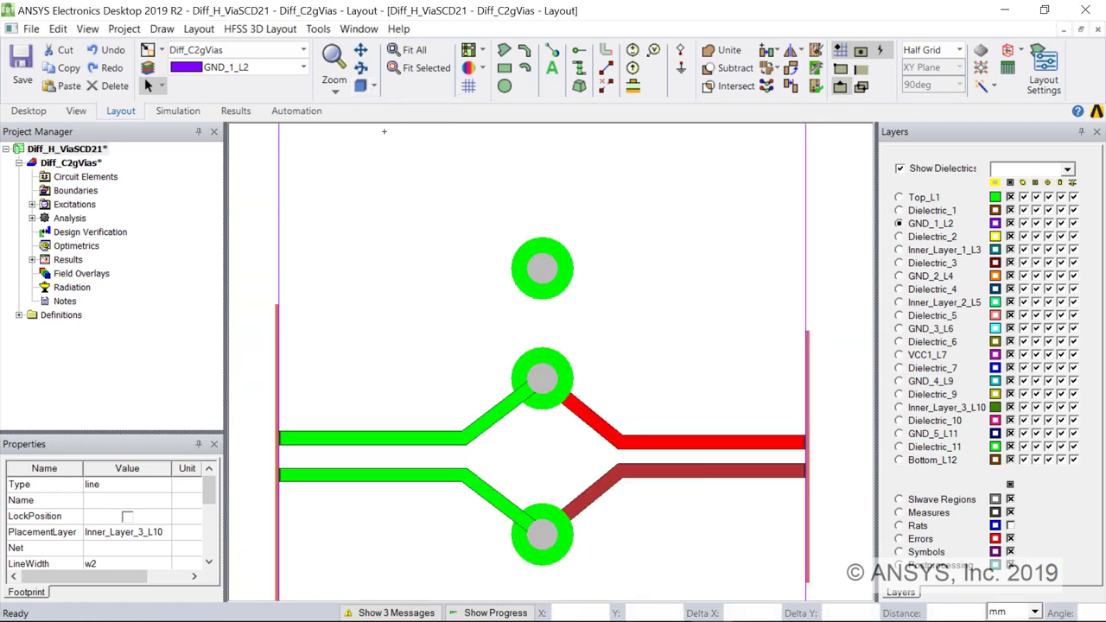
{"action": "middle_click_drag", "start_coordinate": [383, 264], "coordinate": [383, 211]}
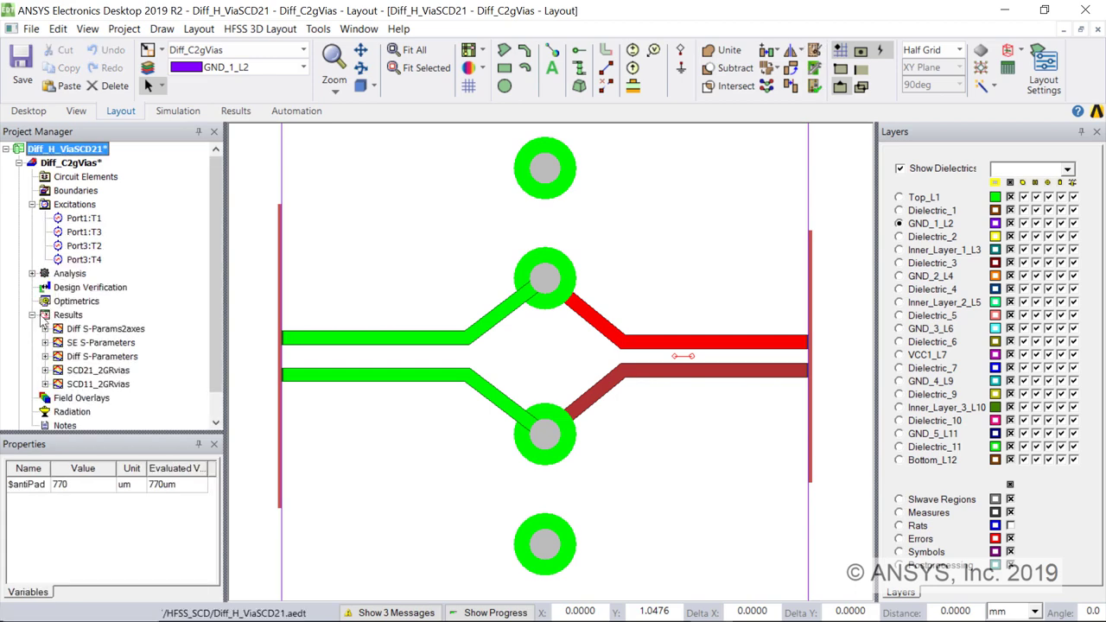
Step: Open the SE S-Parameters plot, followed by the Diff S-Parameters plot
{"action": "left_click", "coordinate": [115, 344]}
{"action": "double_click", "coordinate": [114, 344]}
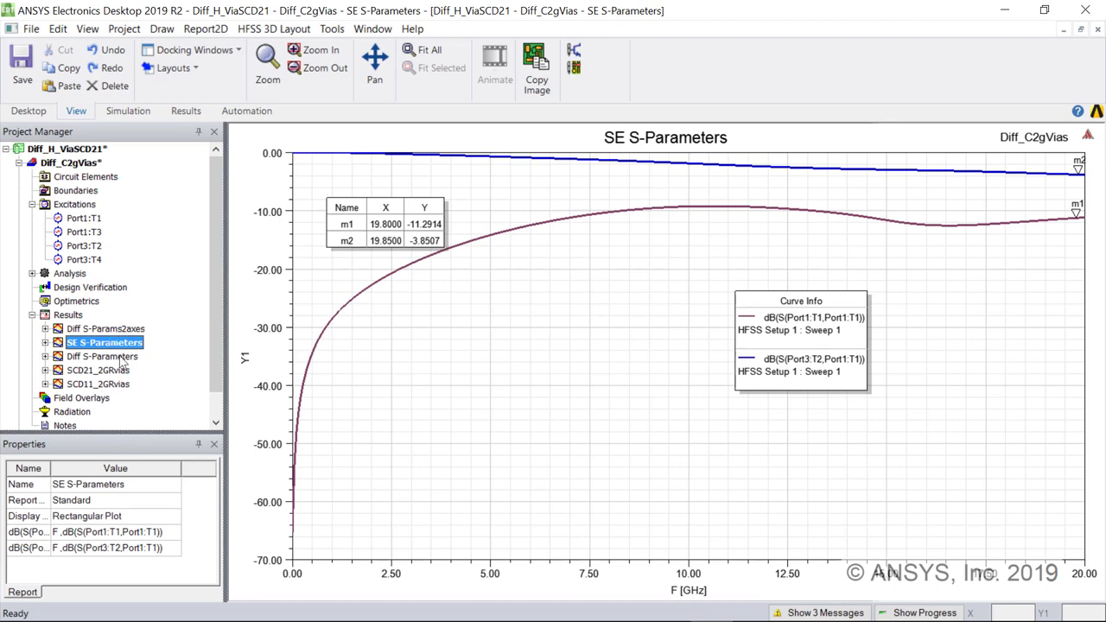
{"action": "double_click", "coordinate": [116, 356]}
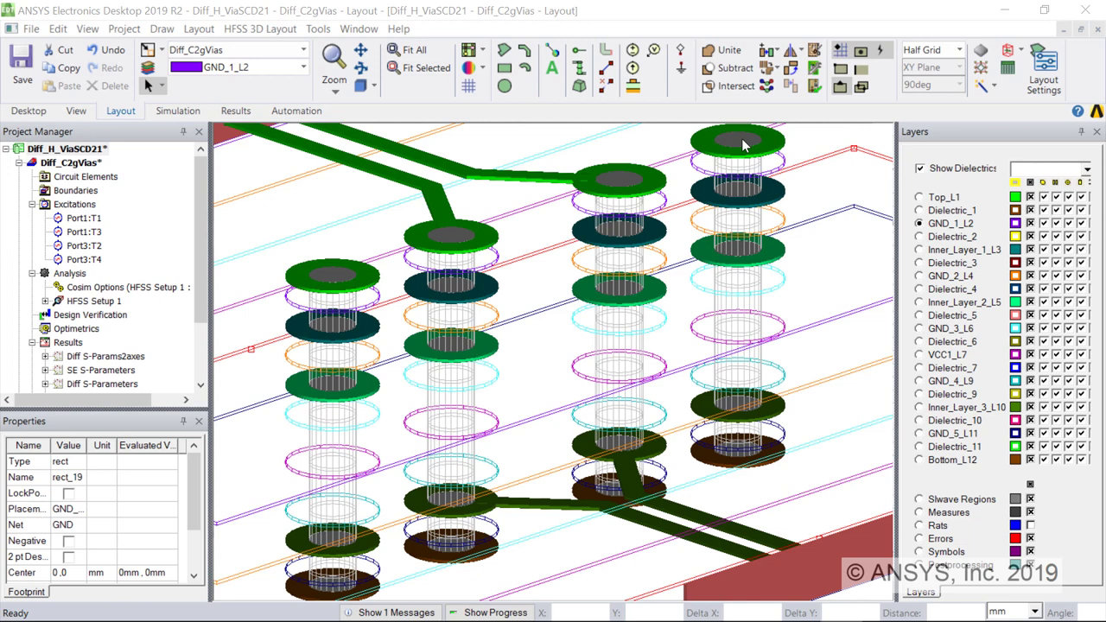
Step: Select and delete the far-right GND via in the 3D layout view
{"action": "left_click", "coordinate": [743, 145]}
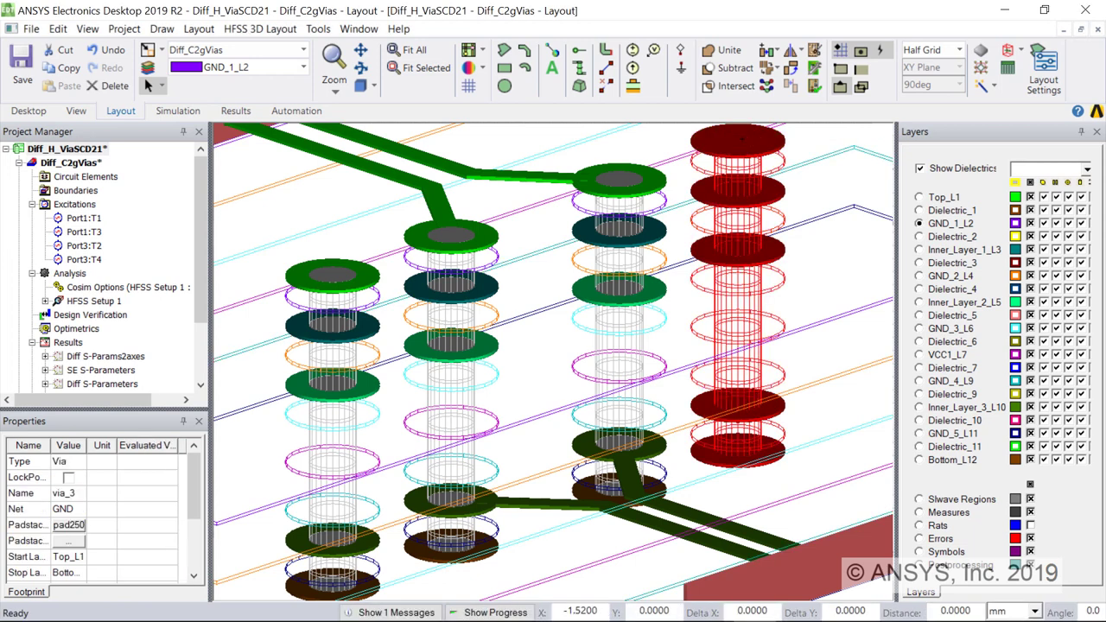
{"action": "key", "text": "Delete"}
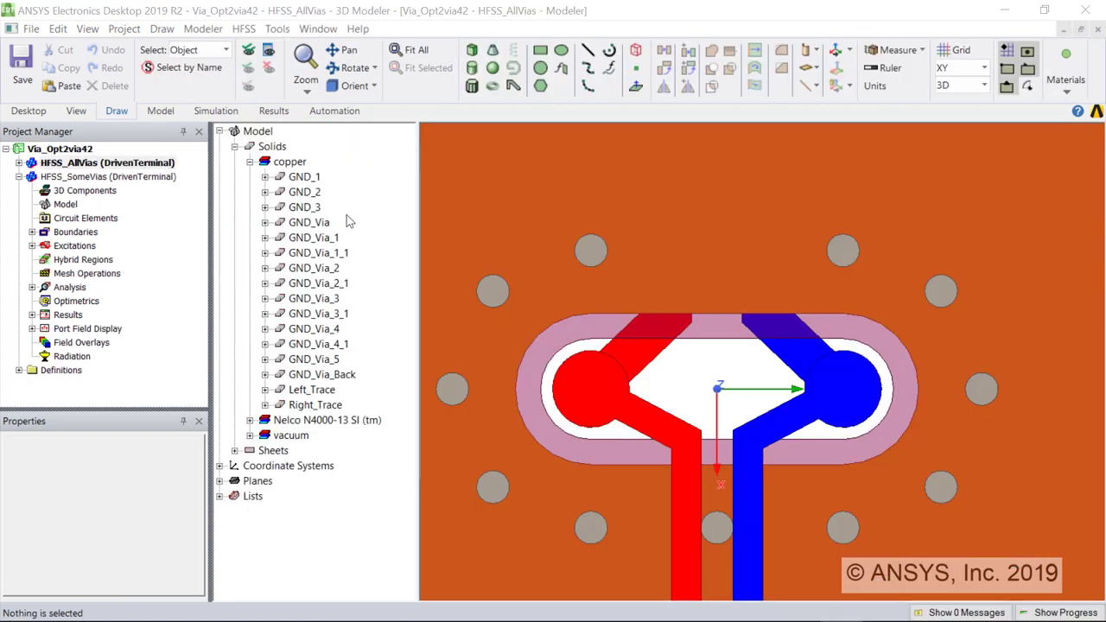
Step: Multi-select GND_Via_1_1, GND_Via_2_1 and GND_Via_4_1 in the model tree and delete them
{"action": "left_click", "coordinate": [318, 253]}
{"action": "left_click", "coordinate": [318, 283], "text": "ctrl"}
{"action": "left_click", "coordinate": [344, 343], "text": "ctrl"}
{"action": "key", "text": "Delete"}
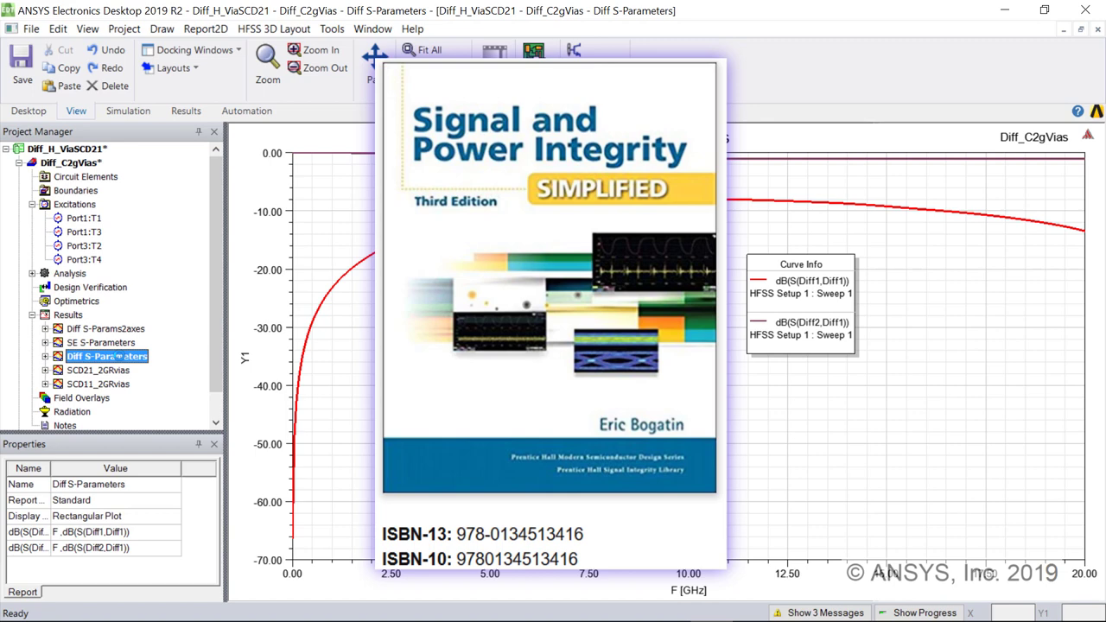
Step: Open the SCD11_2GRvias mode-conversion plot from Results
{"action": "double_click", "coordinate": [119, 383]}
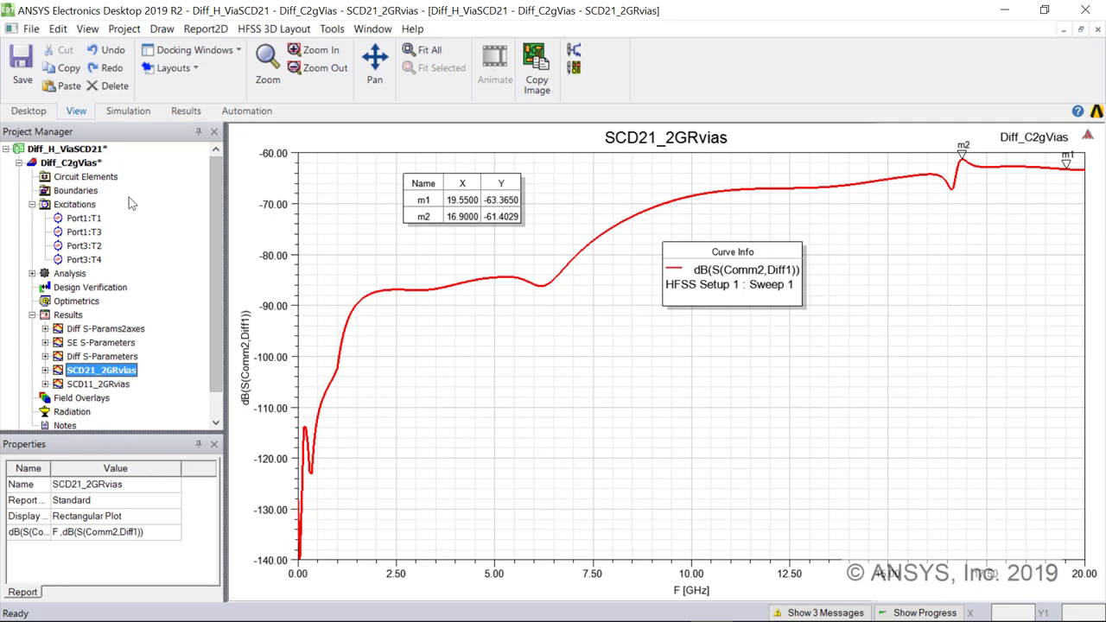
Step: Copy the Diff_C2gVias design and paste it into project Diff_H_ViaSCD21
{"action": "left_click", "coordinate": [97, 164]}
{"action": "double_click", "coordinate": [97, 164]}
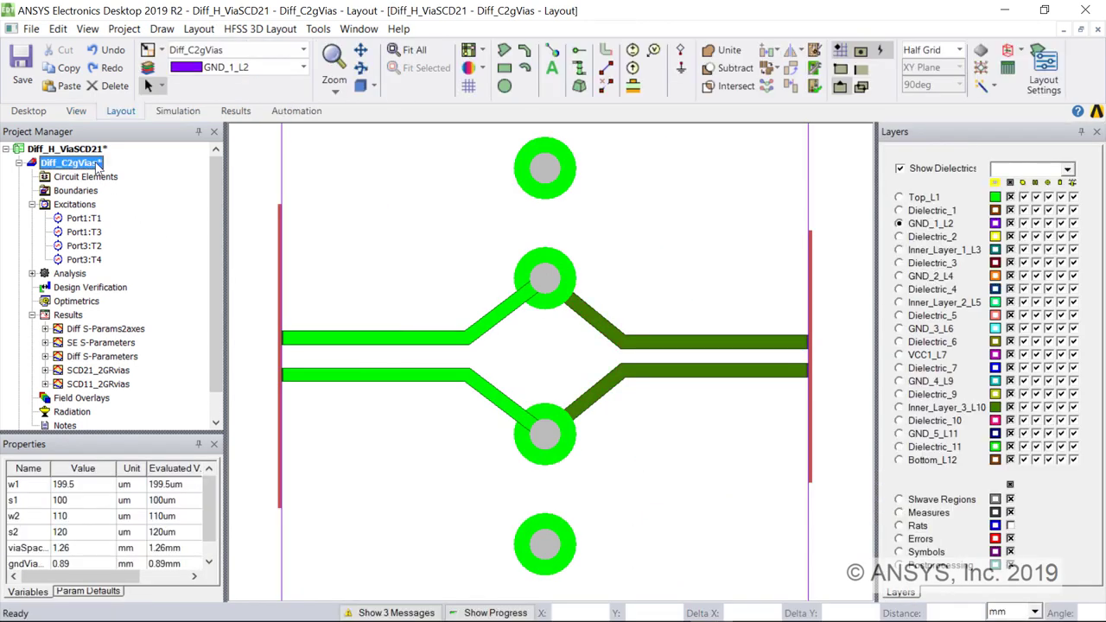
{"action": "right_click", "coordinate": [97, 167]}
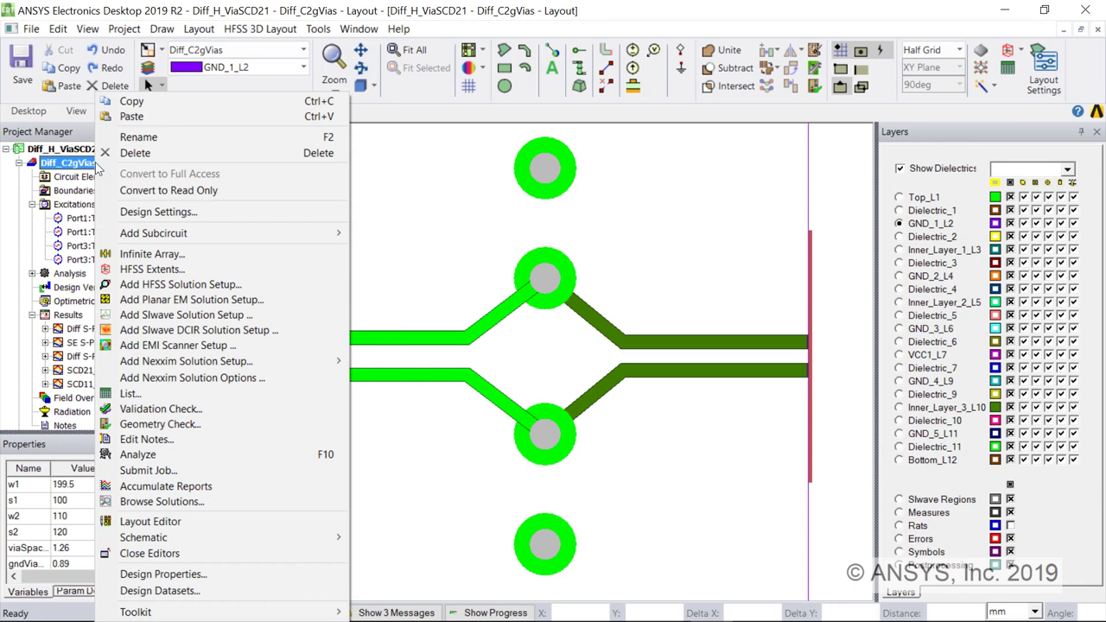
{"action": "left_click", "coordinate": [131, 101]}
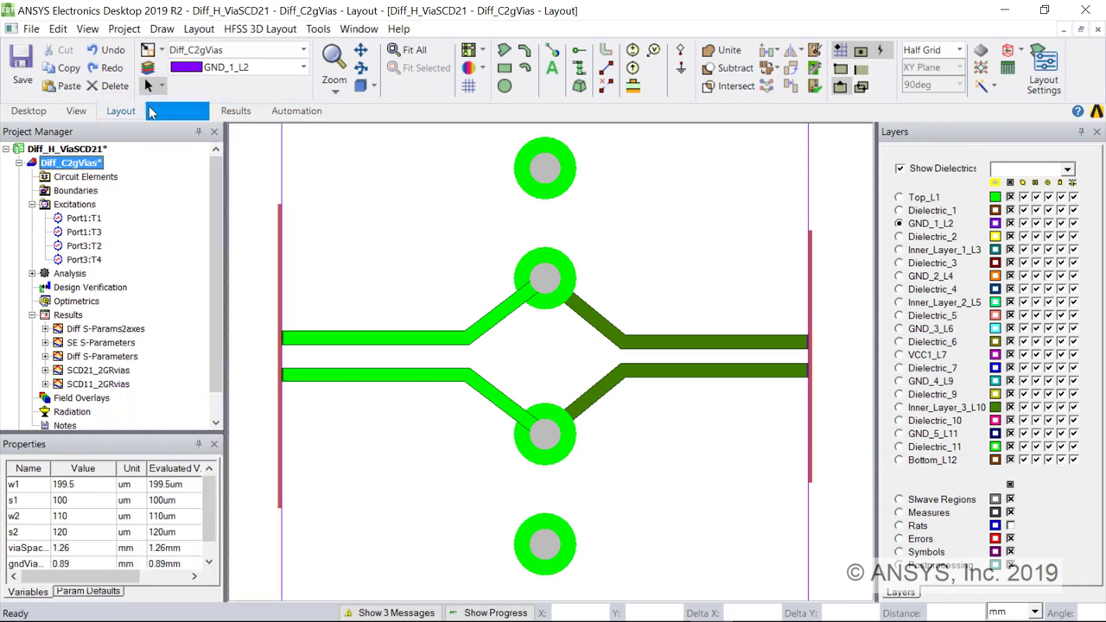
{"action": "right_click", "coordinate": [97, 152]}
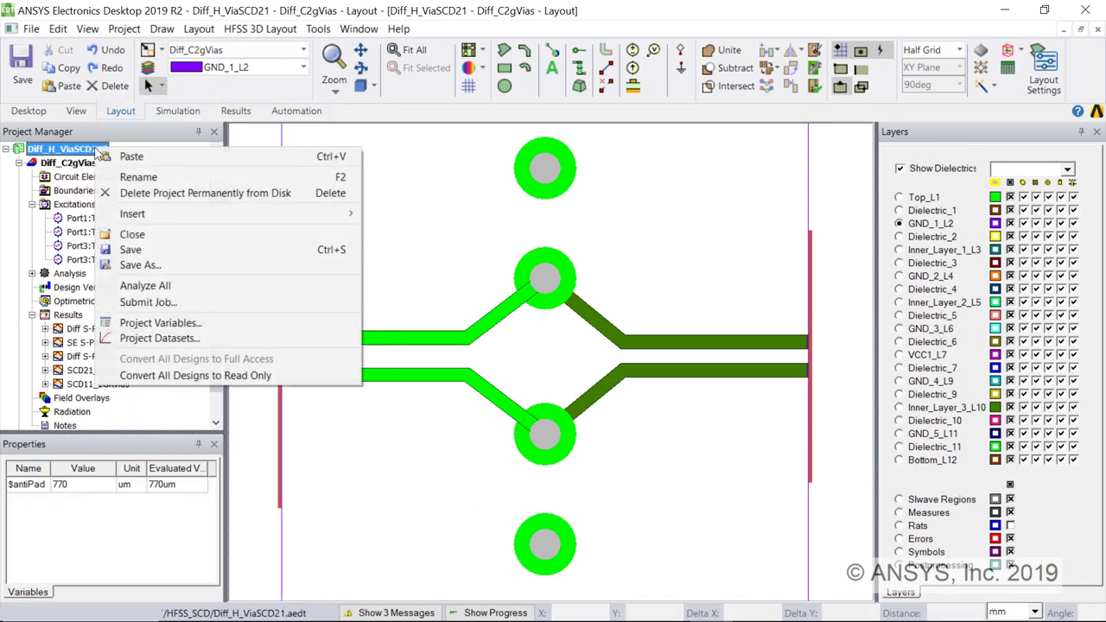
{"action": "left_click", "coordinate": [139, 156]}
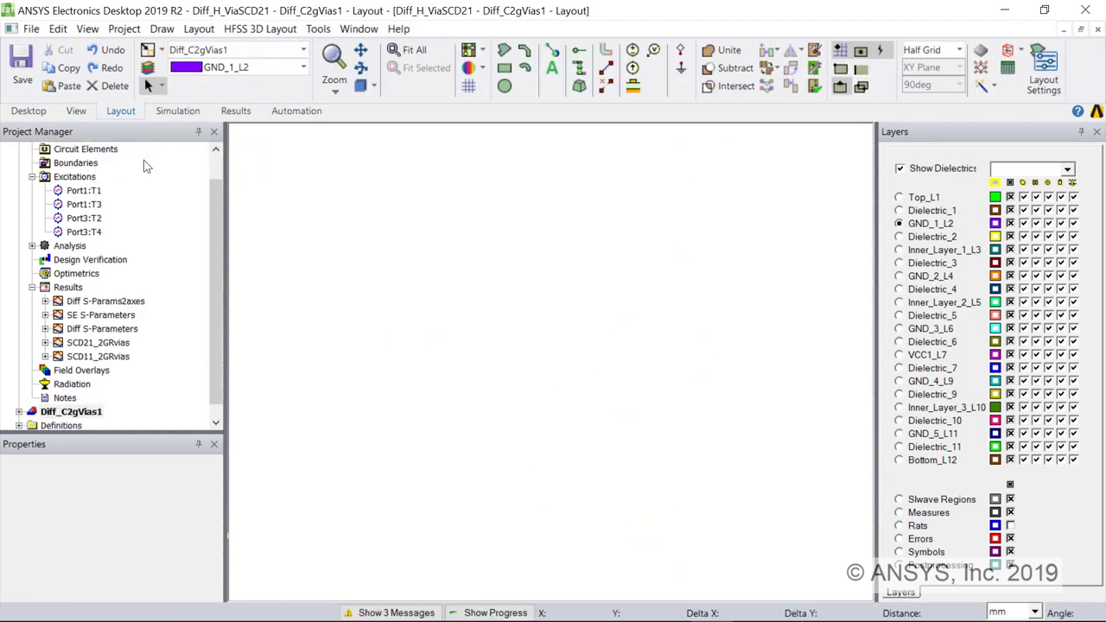
Step: Collapse the original Diff_C2gVias and expand the new Diff_C2gVias1 design
{"action": "left_click_drag", "start_coordinate": [216, 191], "coordinate": [214, 171]}
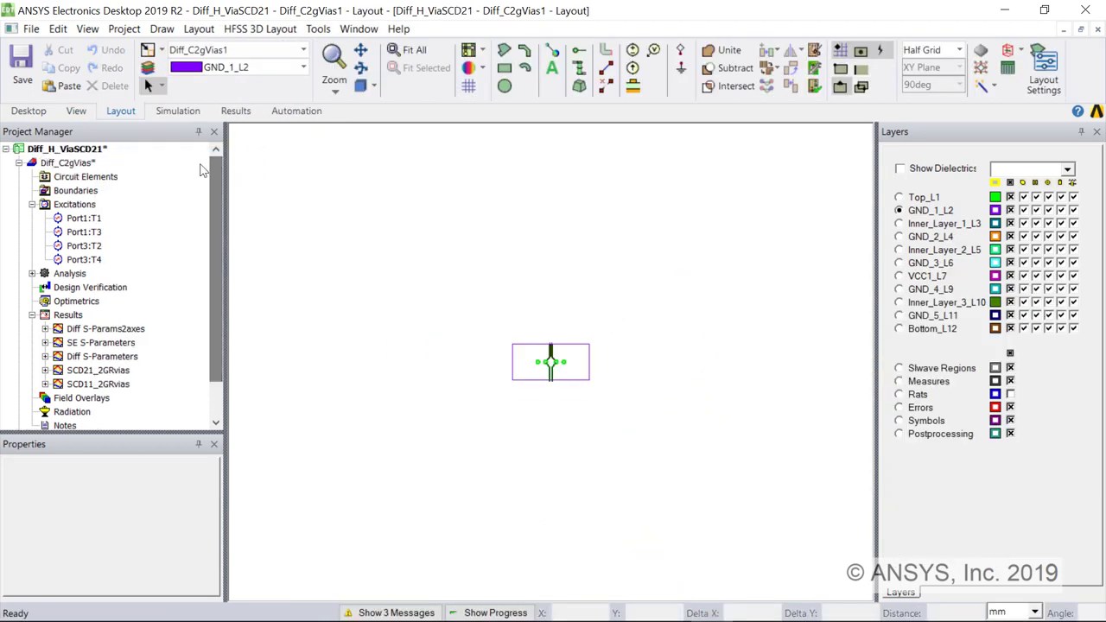
{"action": "left_click", "coordinate": [18, 163]}
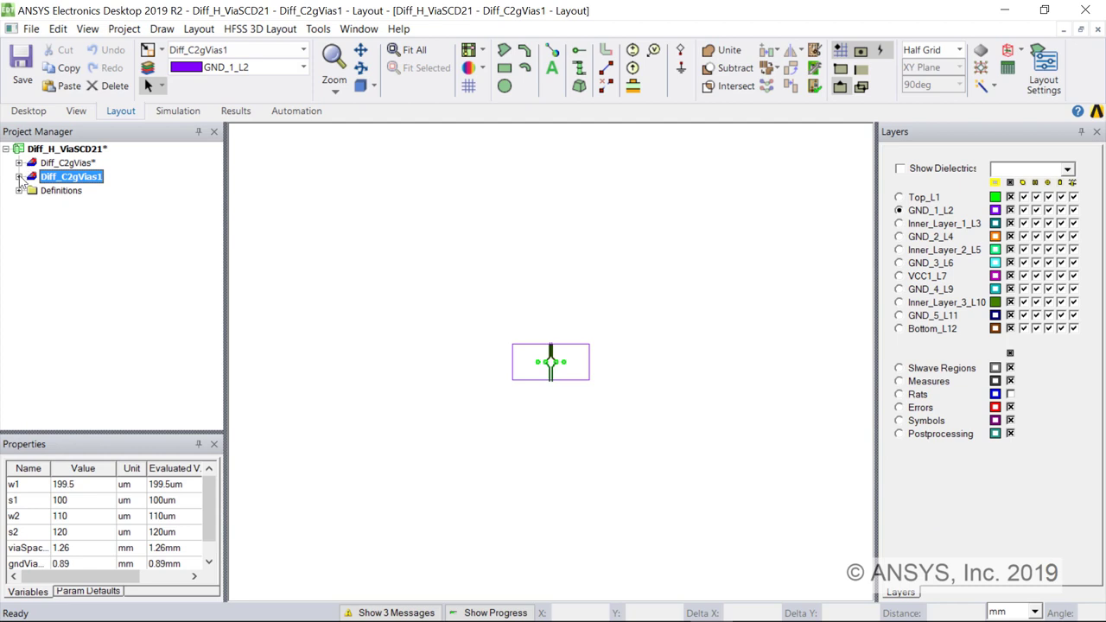
{"action": "left_click", "coordinate": [19, 176]}
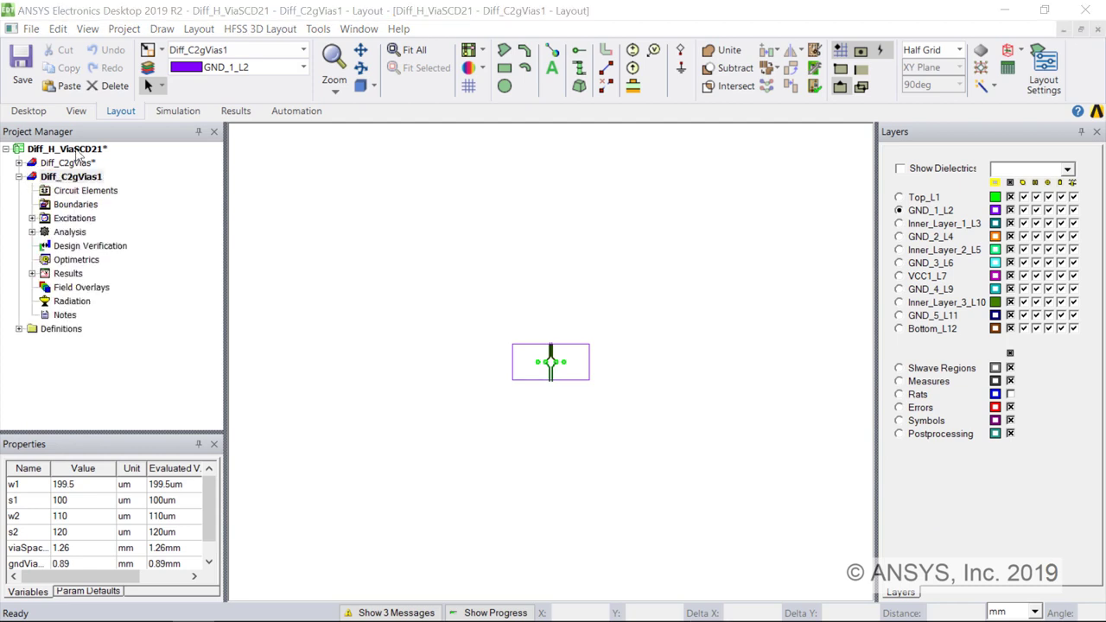
Step: Fit the whole board in view and delete the far-left ground via
{"action": "left_click", "coordinate": [414, 52]}
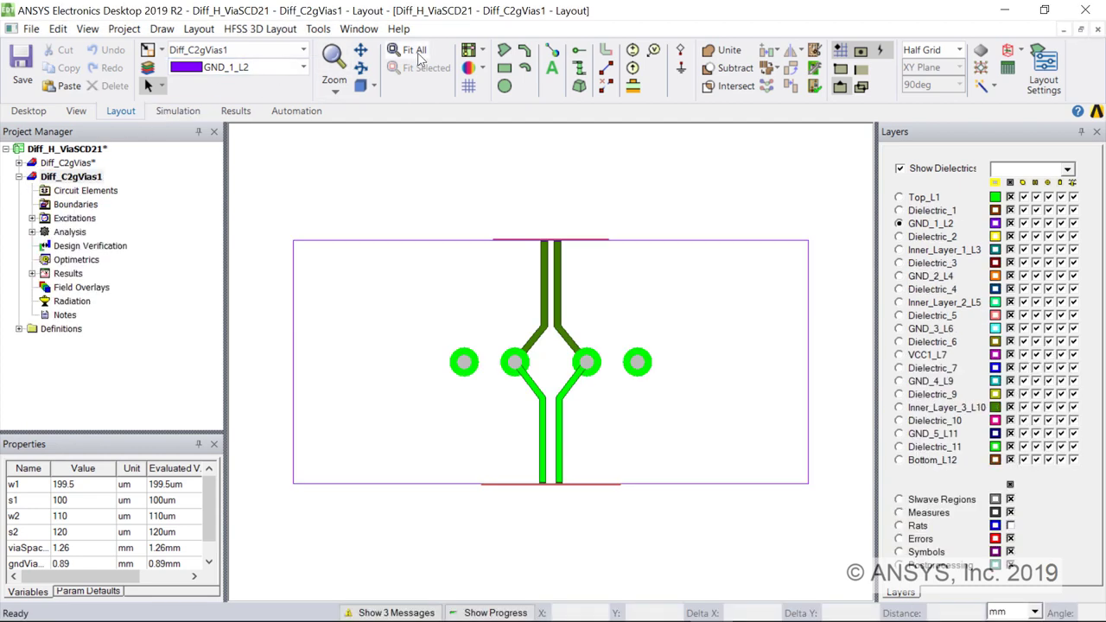
{"action": "scroll", "coordinate": [306, 181], "scroll_direction": "up", "scroll_amount": 3}
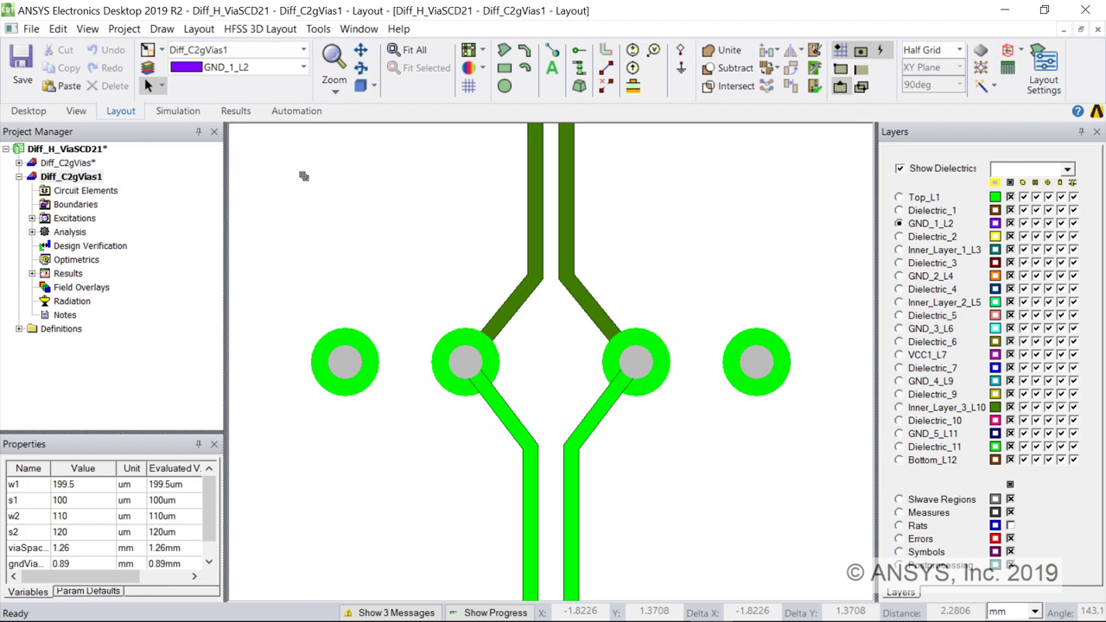
{"action": "left_click", "coordinate": [344, 361]}
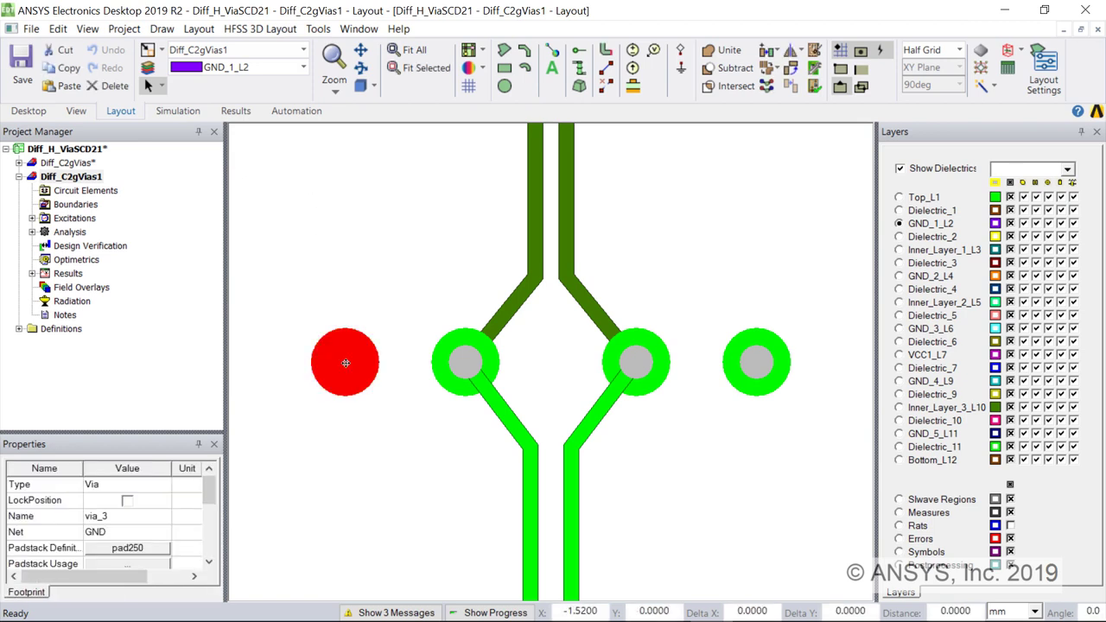
{"action": "key", "text": "Delete"}
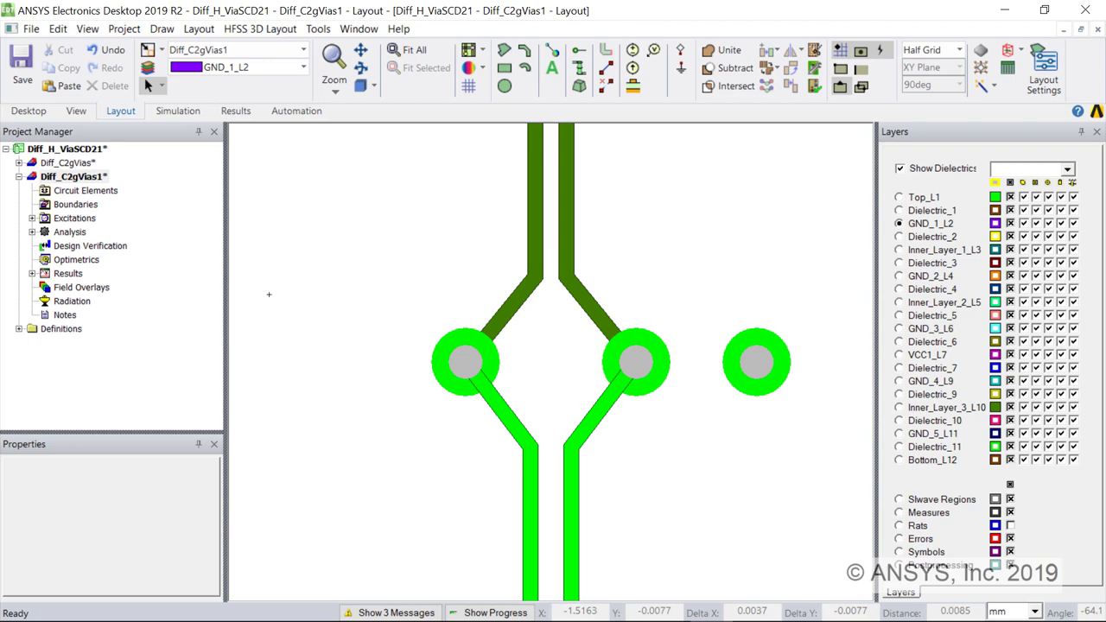
Step: Rename the copied design, changing the 2 to 1 to make Diff_C1gVias1
{"action": "right_click", "coordinate": [101, 177]}
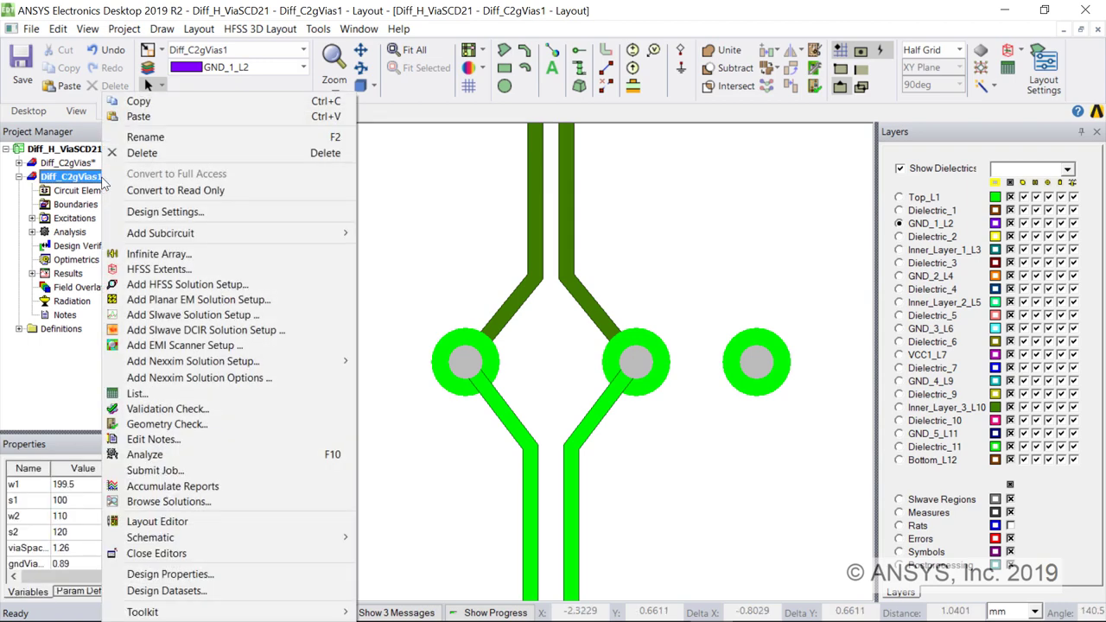
{"action": "left_click", "coordinate": [142, 136]}
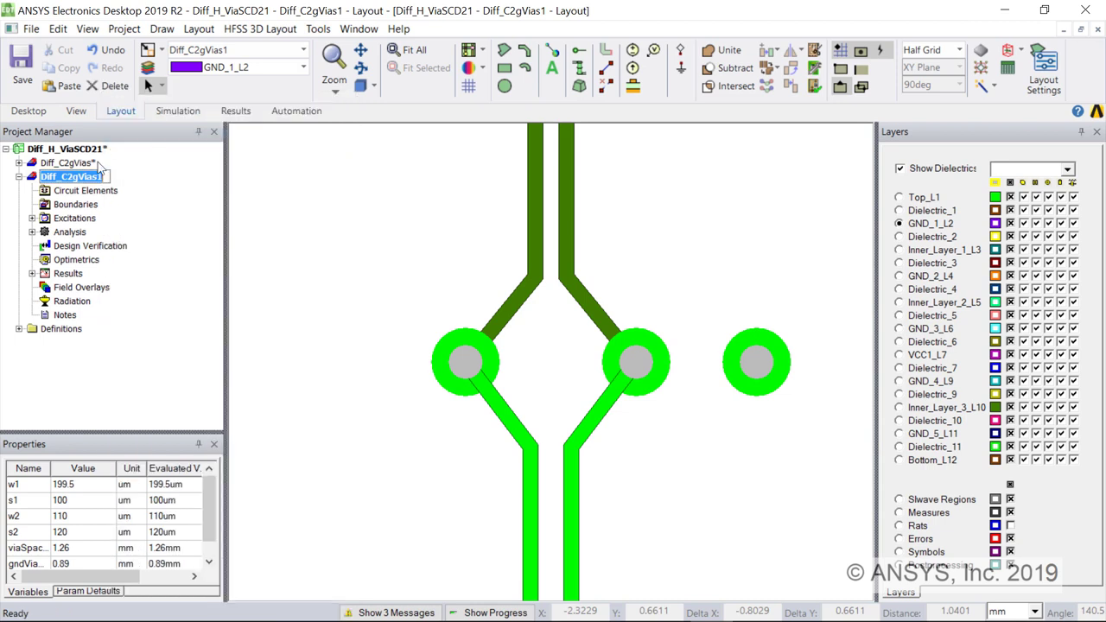
{"action": "left_click", "coordinate": [74, 179]}
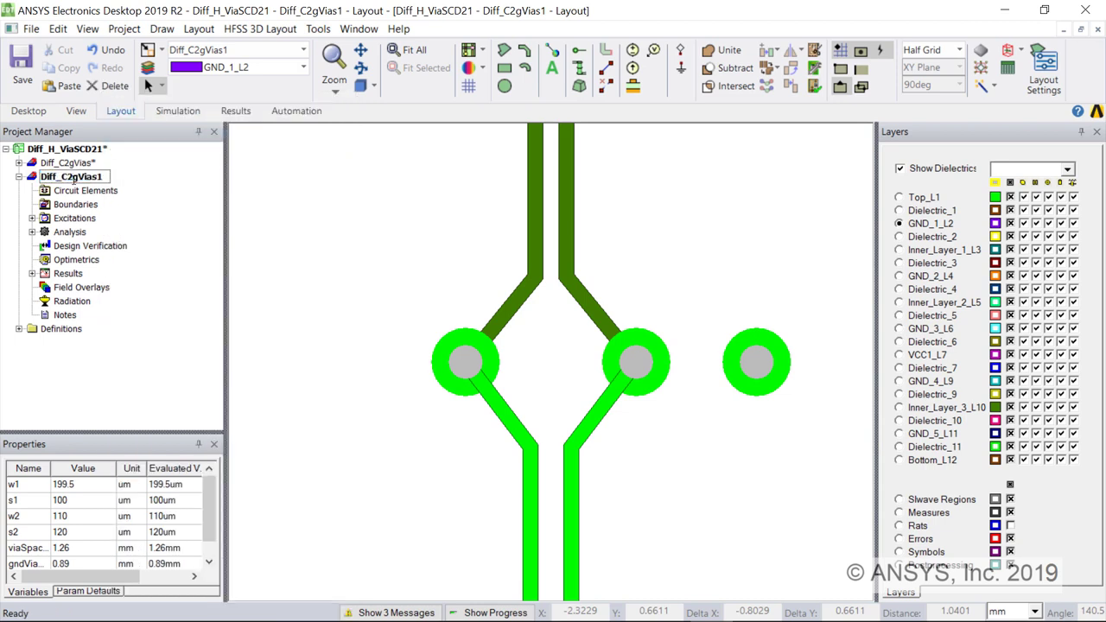
{"action": "key", "text": "BackSpace"}
{"action": "type", "text": "1"}
Step: Show the Diff_C1gVia layout in a trimetric 3-D view with the vias centred
{"action": "left_click", "coordinate": [374, 86]}
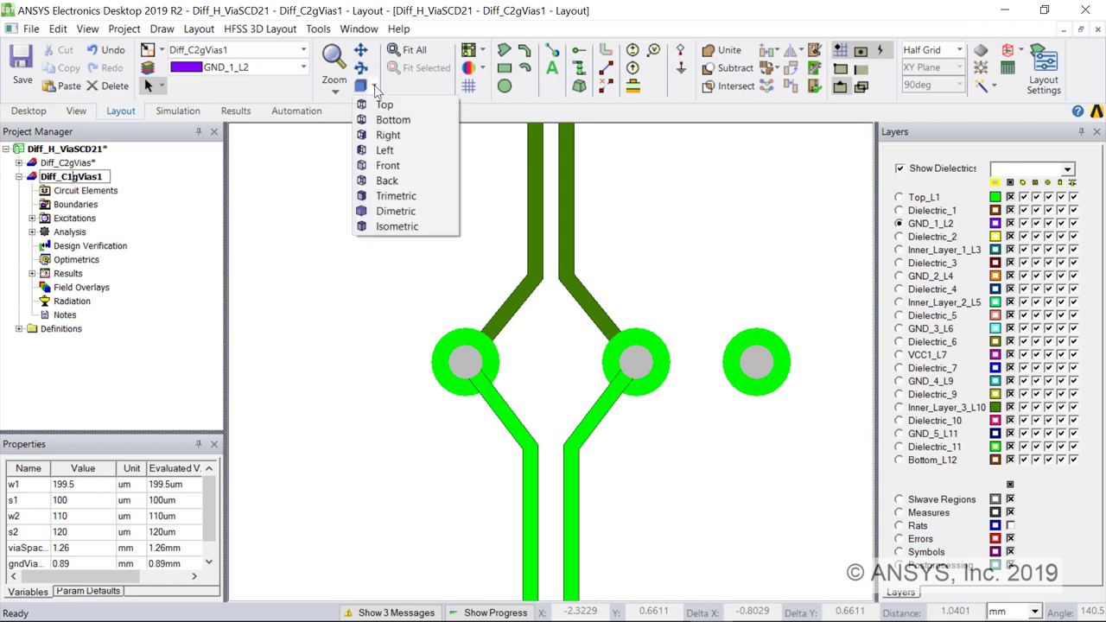
{"action": "left_click", "coordinate": [400, 198]}
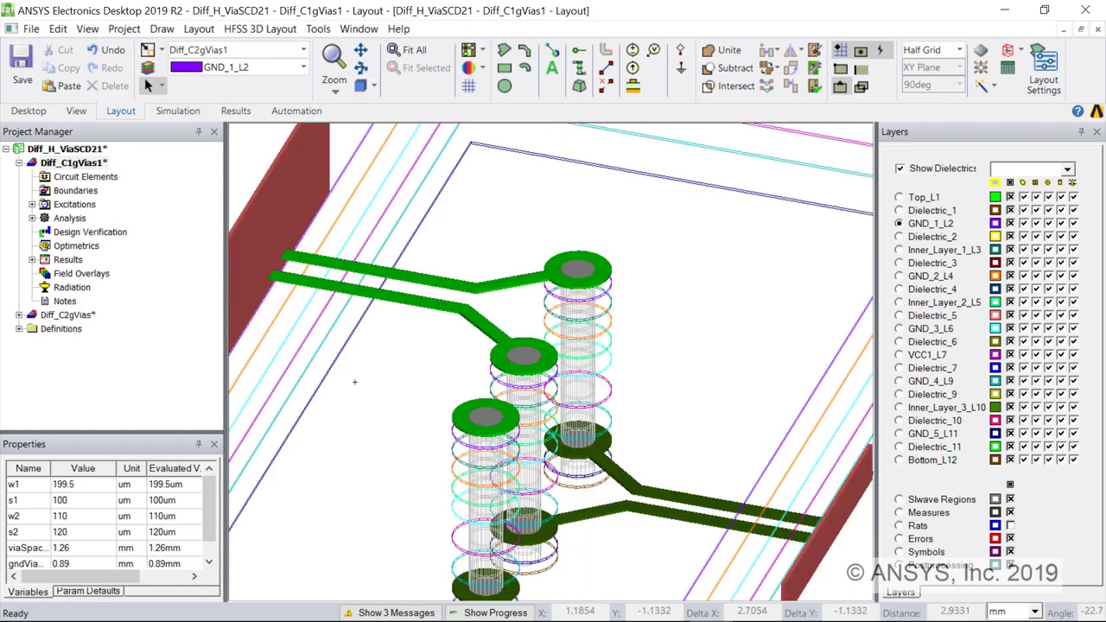
{"action": "middle_click_drag", "start_coordinate": [358, 314], "coordinate": [375, 299]}
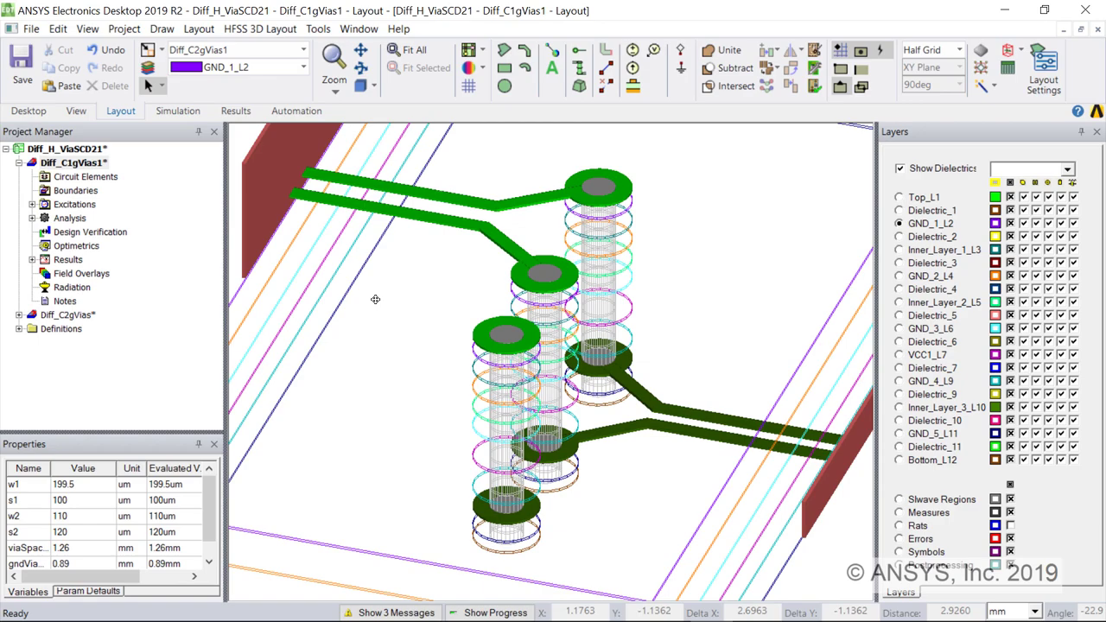
{"action": "left_click", "coordinate": [177, 112]}
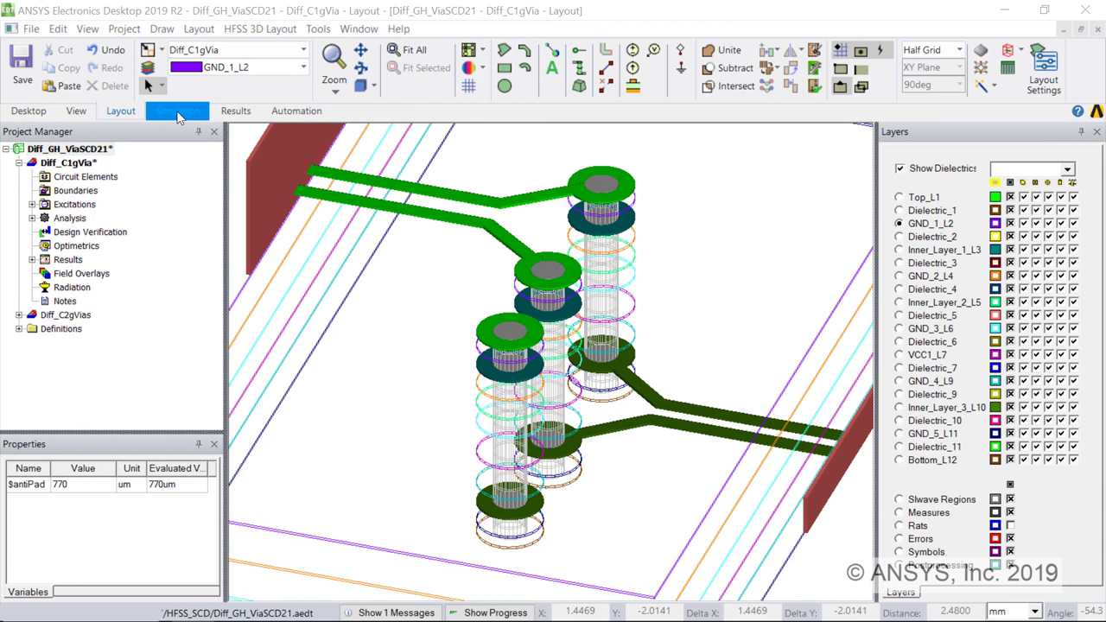
Step: Open the SE S-Parameters plot, then the SCD11_1GRvia plot of dB(S(Comm1,Diff1))
{"action": "left_click", "coordinate": [32, 259]}
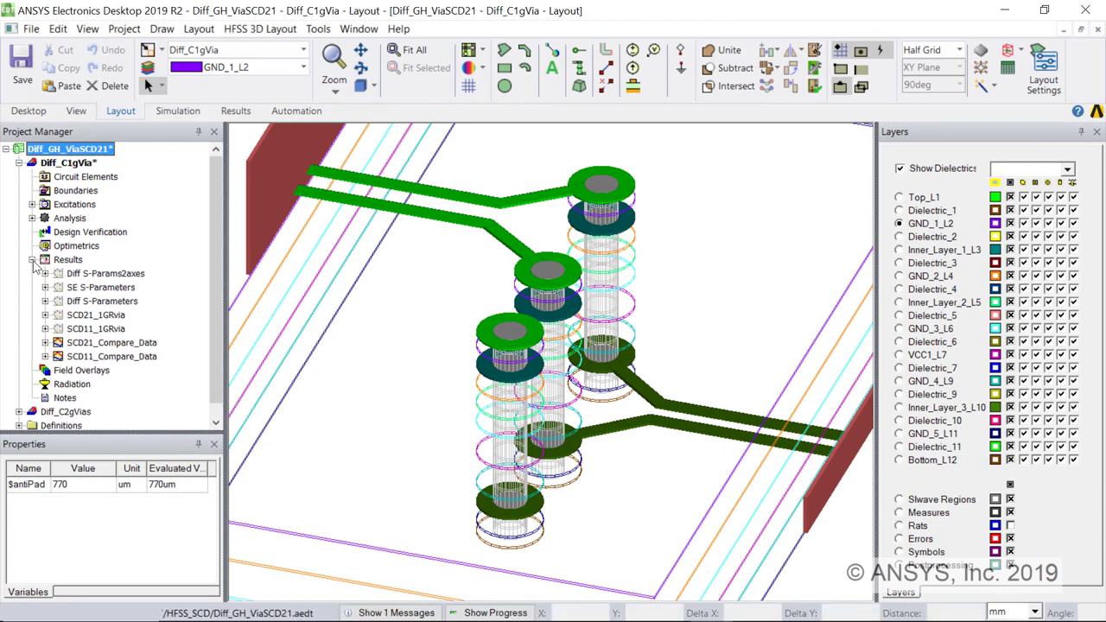
{"action": "double_click", "coordinate": [86, 289]}
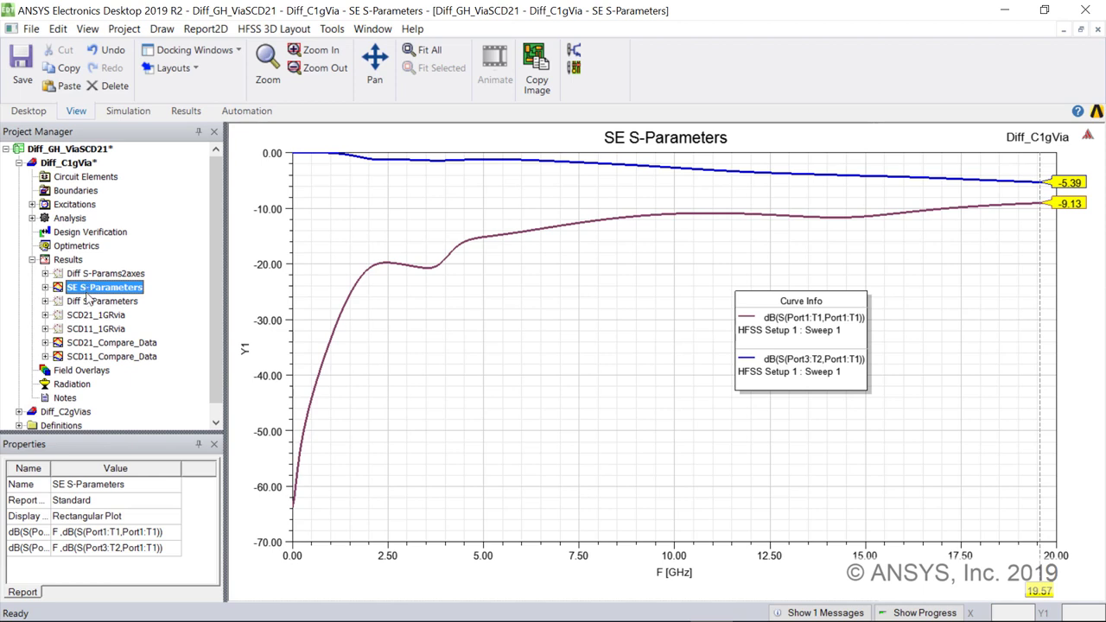
{"action": "double_click", "coordinate": [93, 329]}
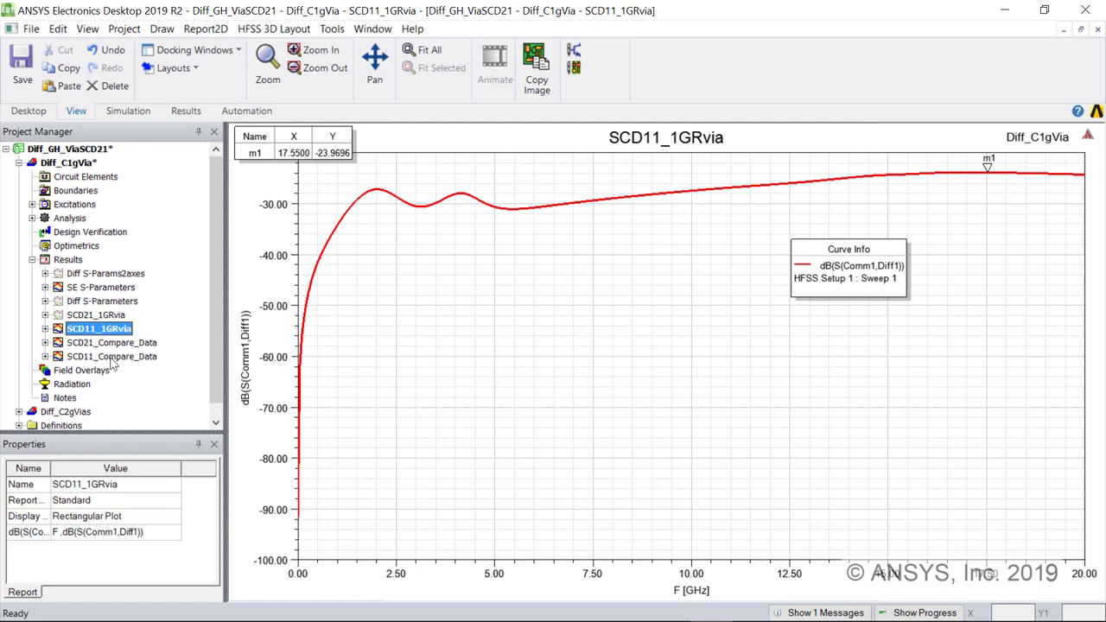
Step: Open SCD11_Compare_Data to overlay the 1 via and 2 vias dB(S(Comm1,Diff1)) curves
{"action": "double_click", "coordinate": [111, 357]}
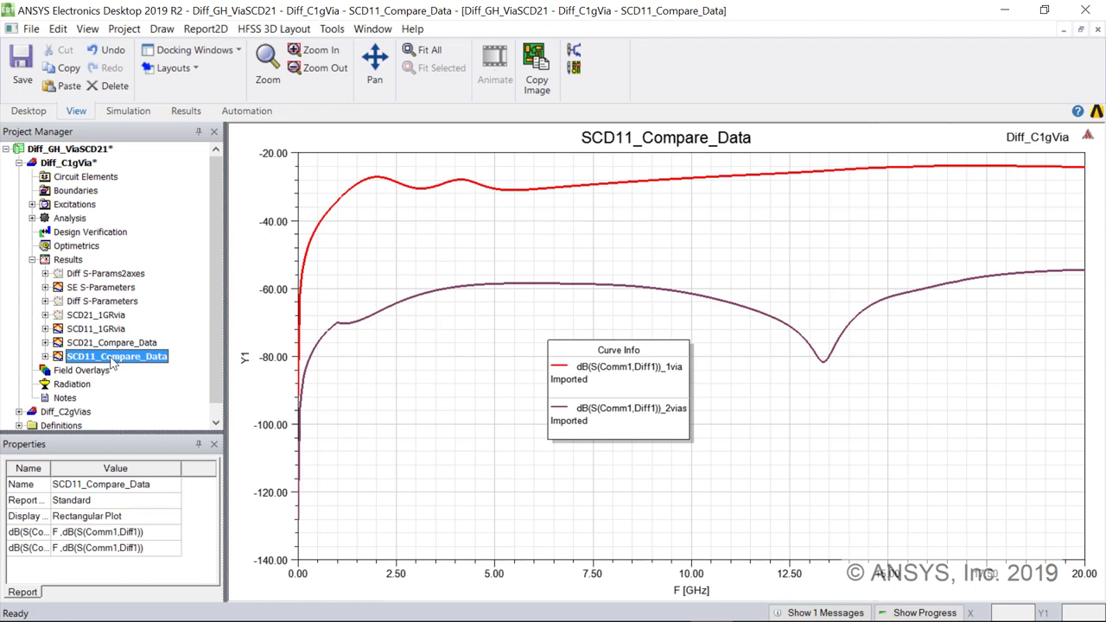
Step: Open the SCD21_1GRvia and SCD21_Compare_Data plots, then select the Diff_C1gVia design
{"action": "left_click", "coordinate": [110, 317]}
{"action": "double_click", "coordinate": [111, 317]}
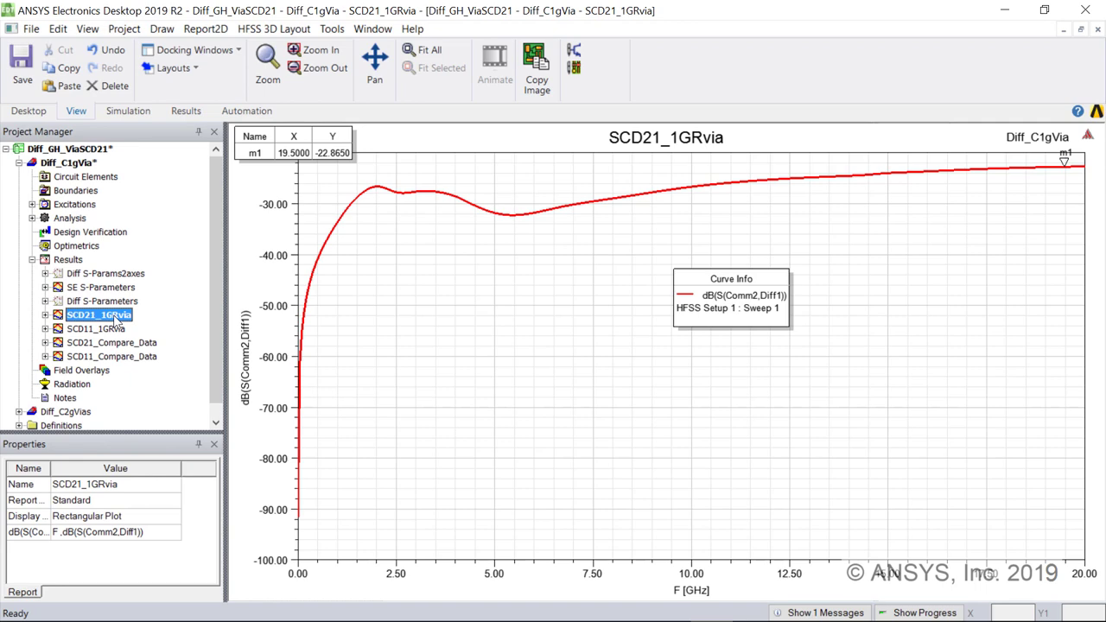
{"action": "left_click", "coordinate": [117, 344]}
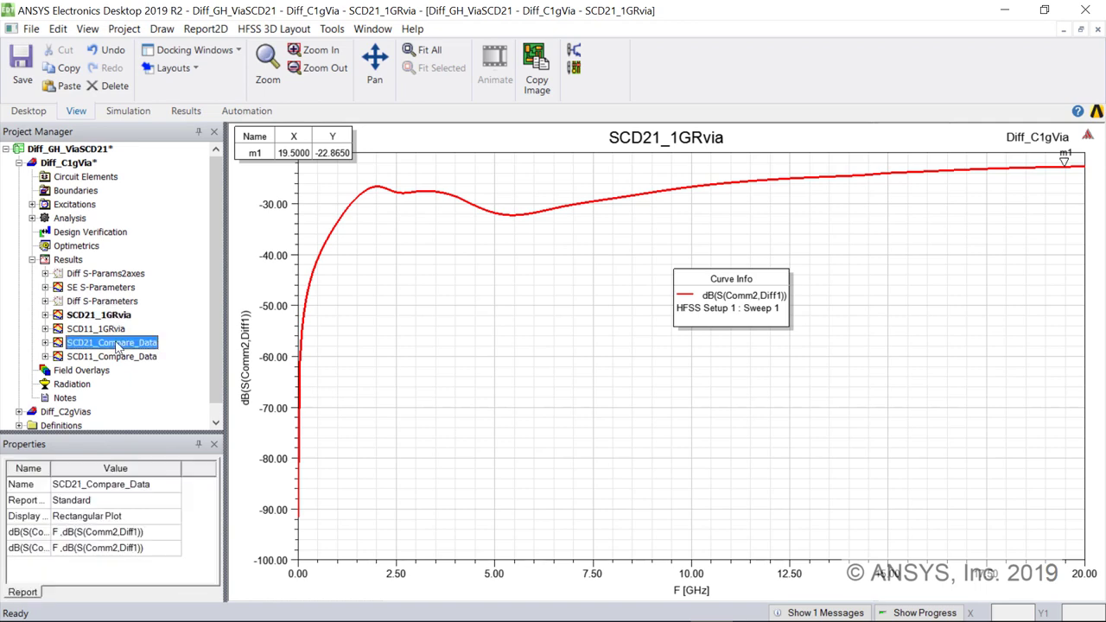
{"action": "double_click", "coordinate": [118, 343]}
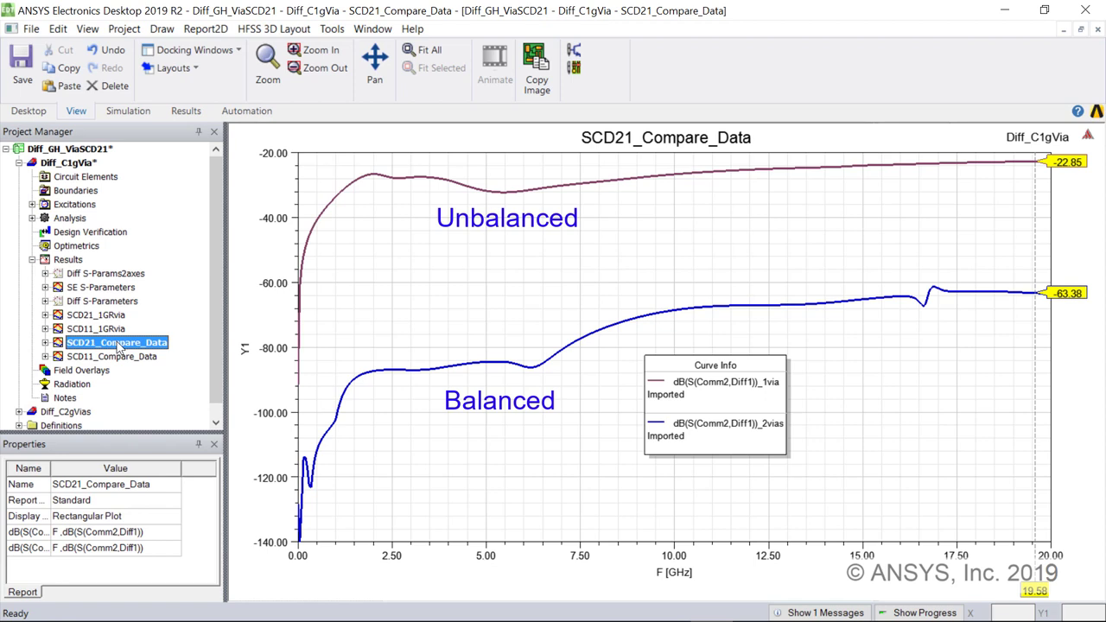
{"action": "left_click", "coordinate": [86, 167]}
Step: Reopen the Diff_C1gVia layout, show the Nets panel and highlight the neg net
{"action": "double_click", "coordinate": [85, 164]}
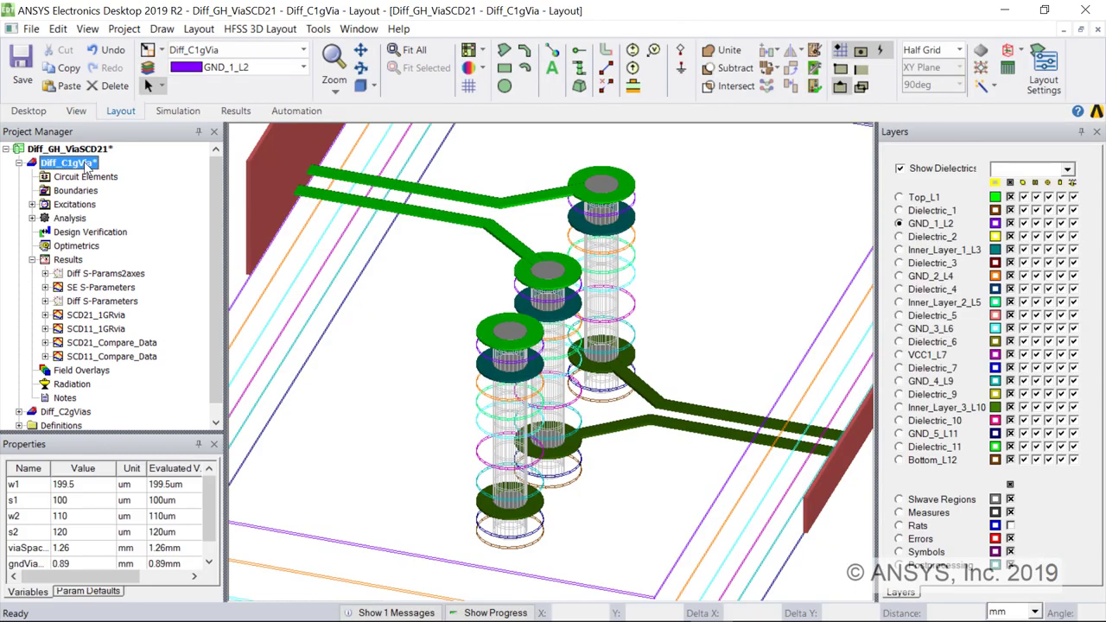
{"action": "left_click", "coordinate": [88, 29]}
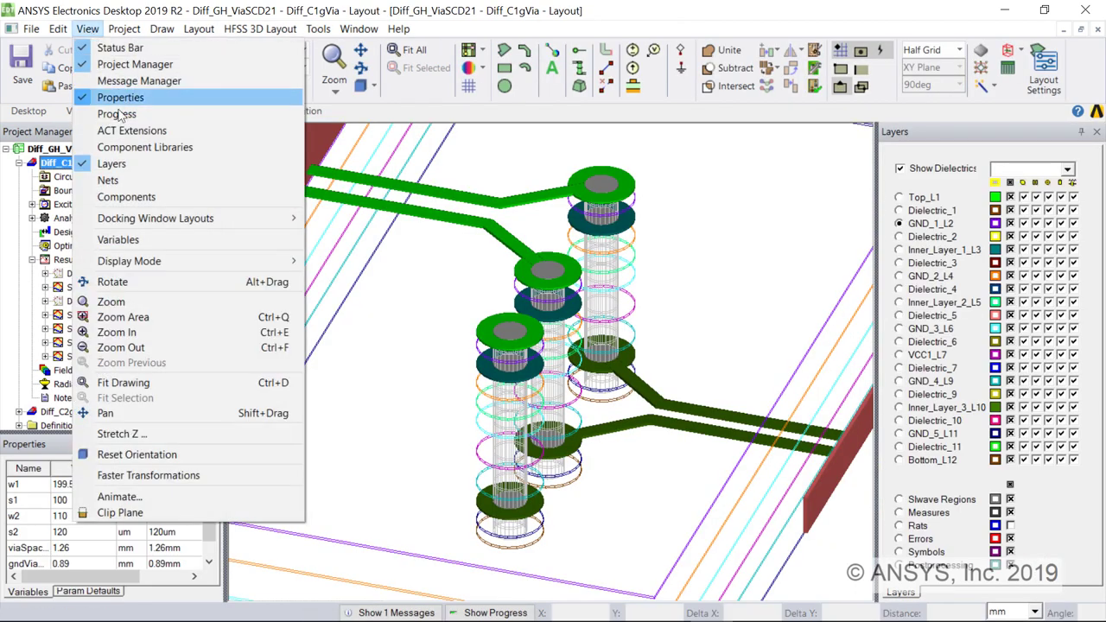
{"action": "left_click", "coordinate": [125, 179]}
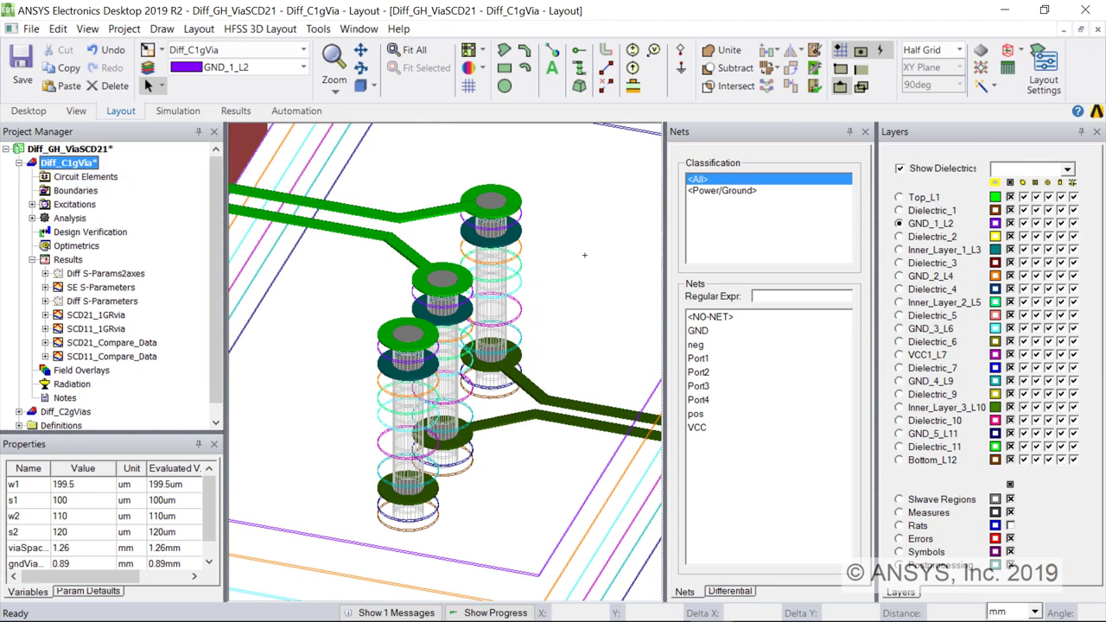
{"action": "left_click", "coordinate": [700, 345]}
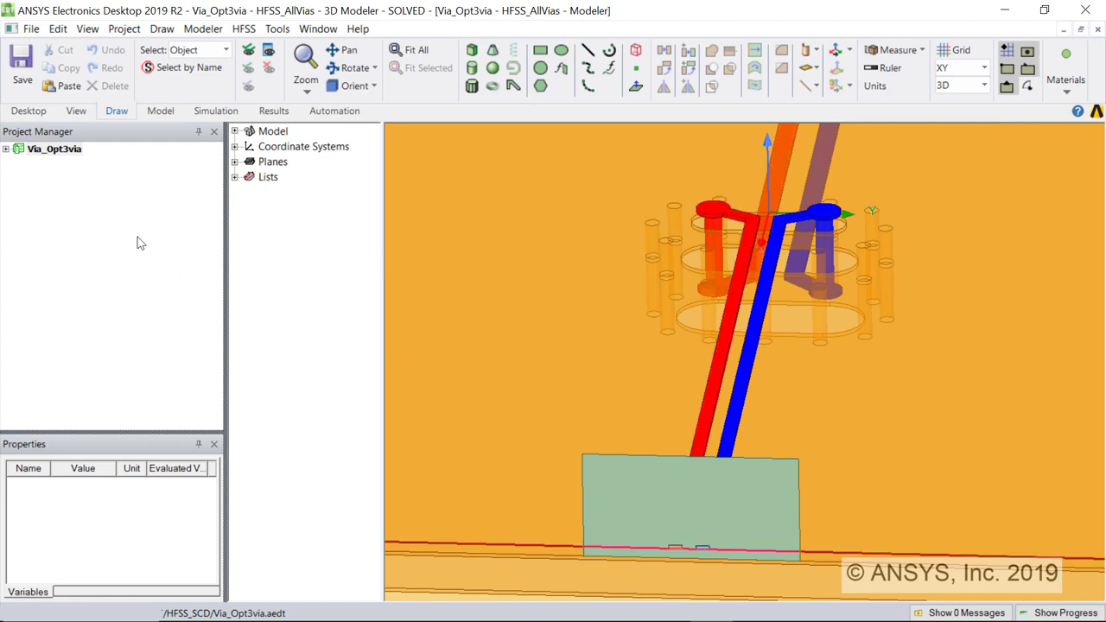
Step: Expand HFSS_AllVias excitations to show ports 1 and 2 with Left_Trace and Right_Trace terminals
{"action": "left_click", "coordinate": [6, 150]}
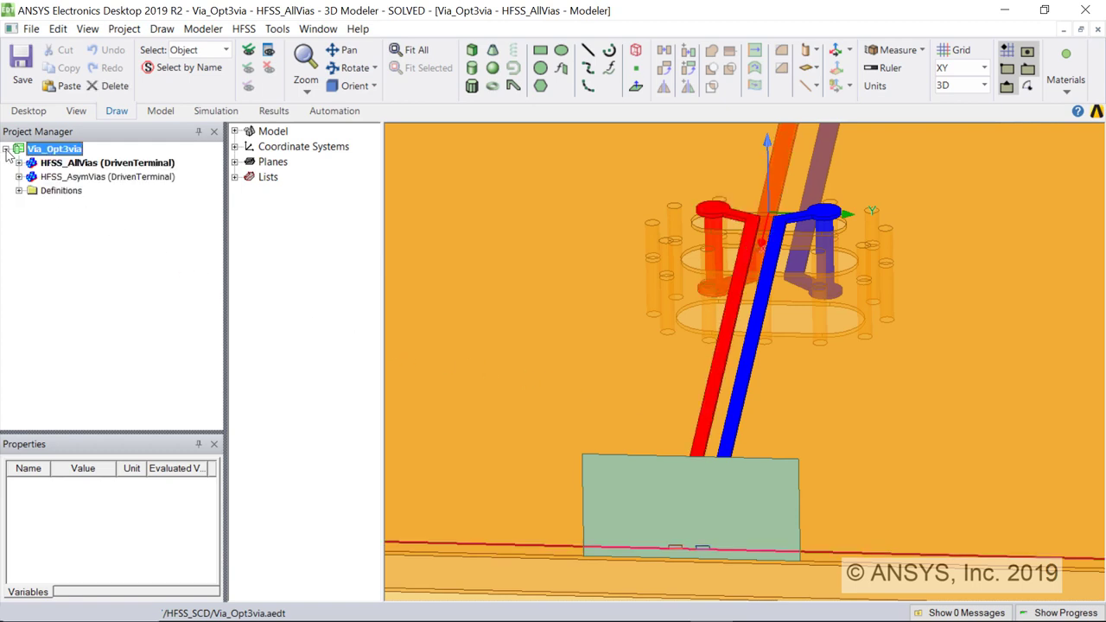
{"action": "left_click", "coordinate": [19, 164]}
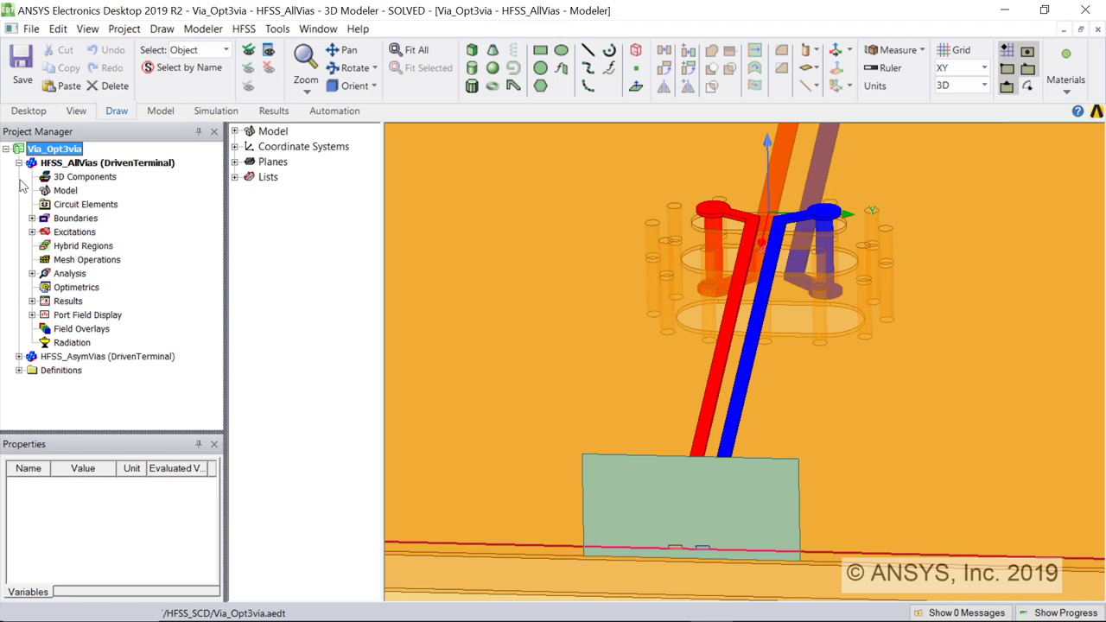
{"action": "left_click", "coordinate": [32, 232]}
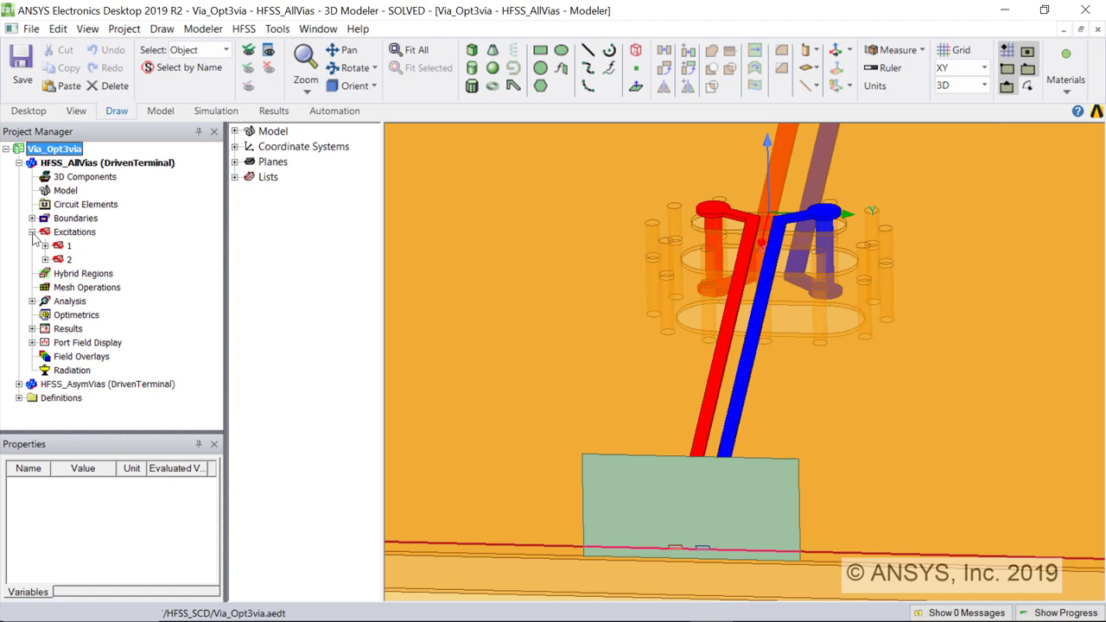
{"action": "left_click", "coordinate": [45, 246]}
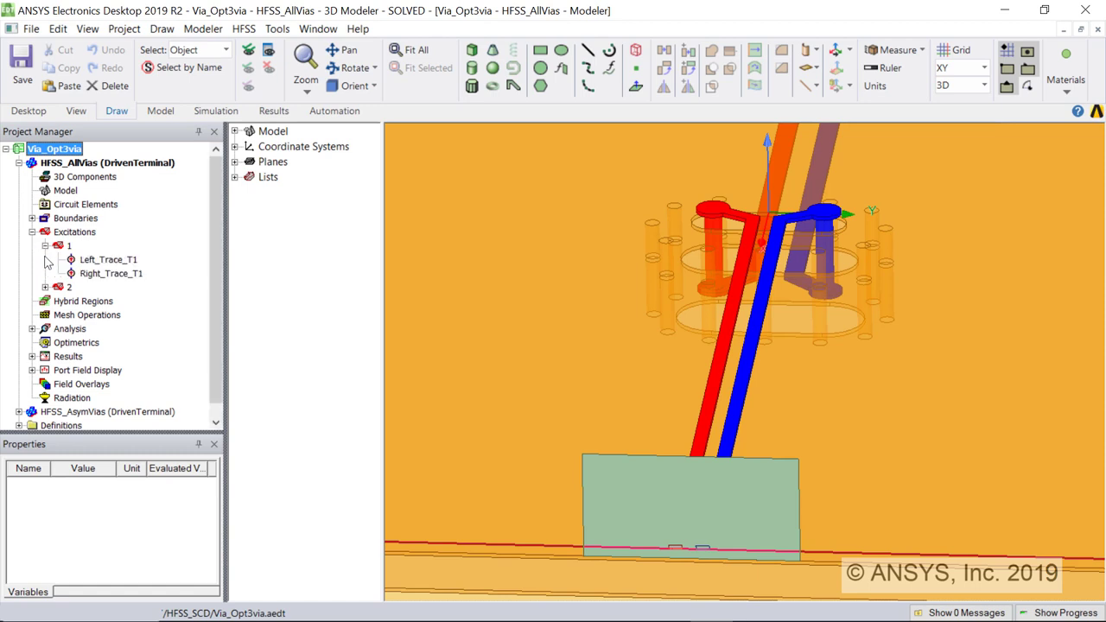
{"action": "left_click", "coordinate": [45, 287]}
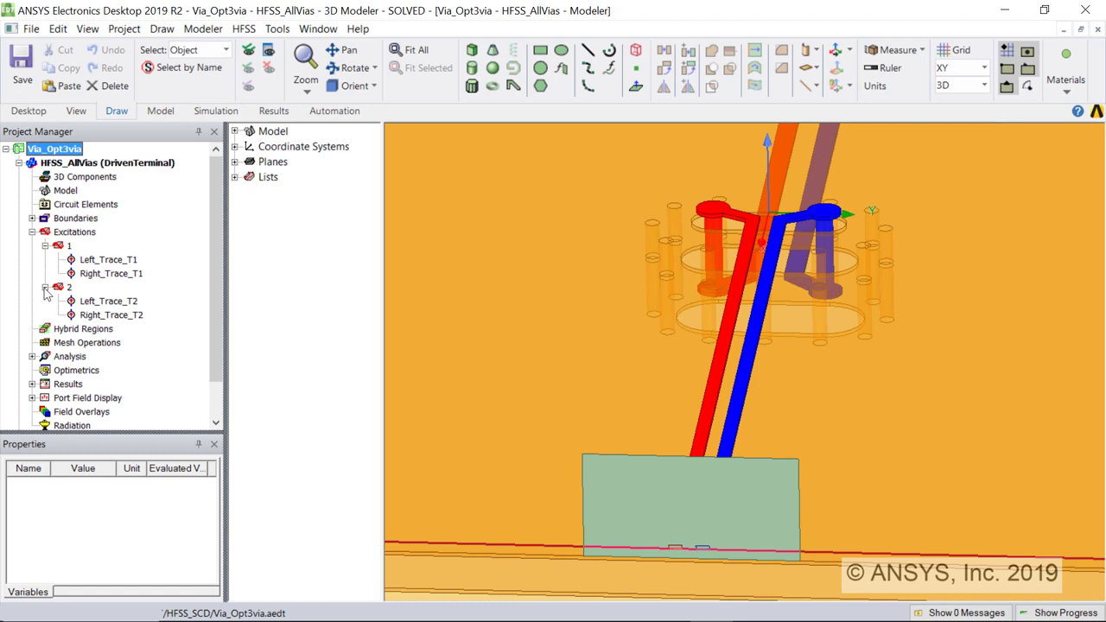
{"action": "left_click", "coordinate": [68, 246]}
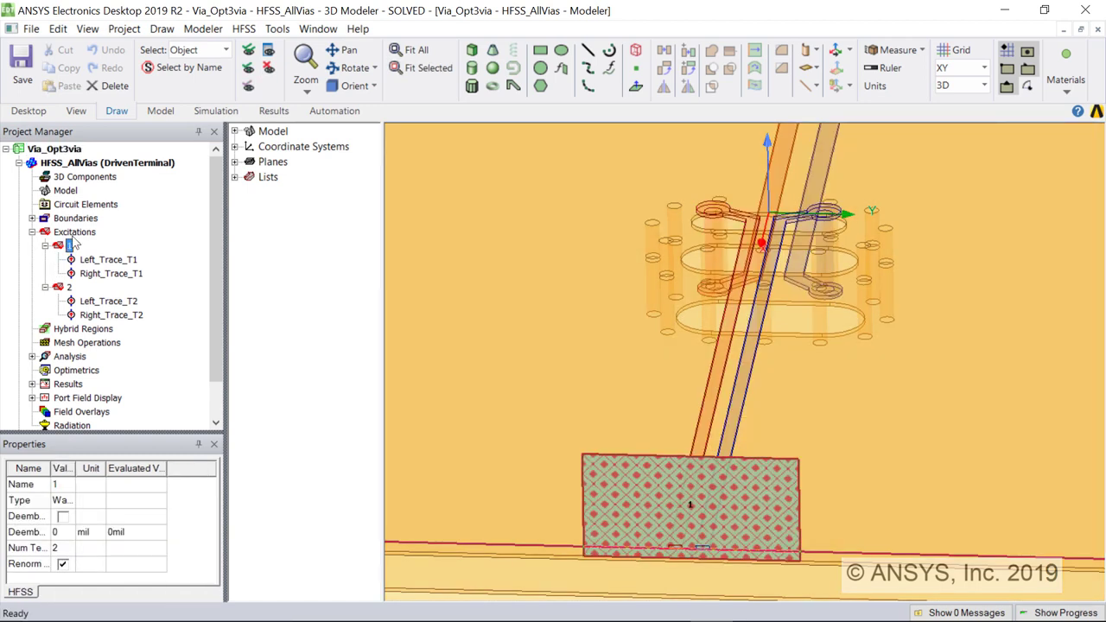
{"action": "left_click", "coordinate": [77, 234]}
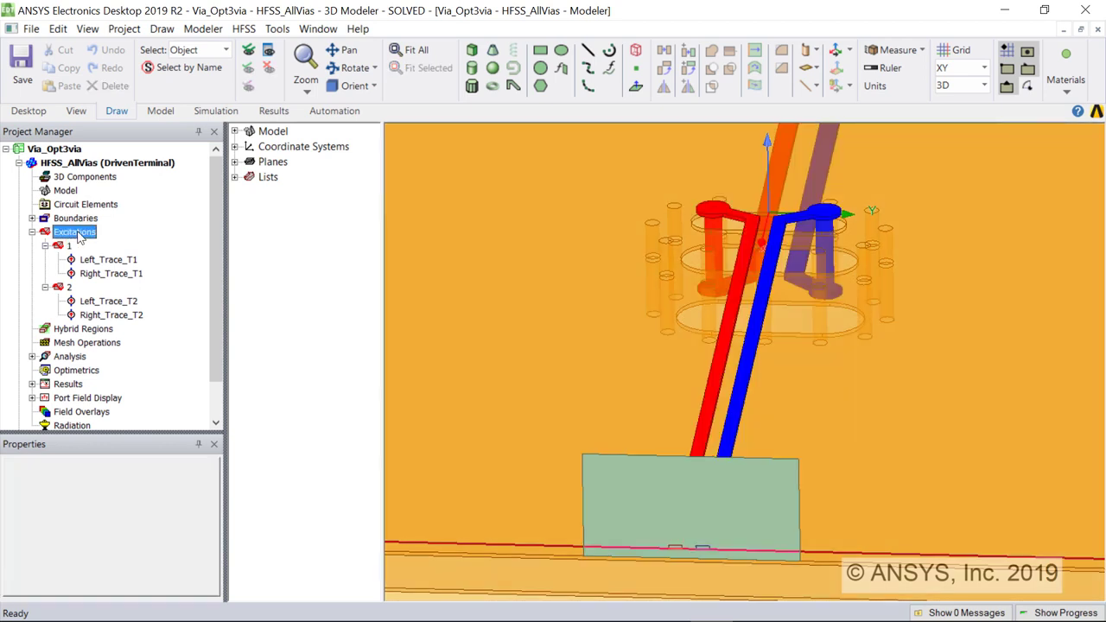
Step: Expand the copper objects and show Left_Trace's CreatePolyline properties
{"action": "left_click", "coordinate": [234, 131]}
{"action": "left_click", "coordinate": [251, 147]}
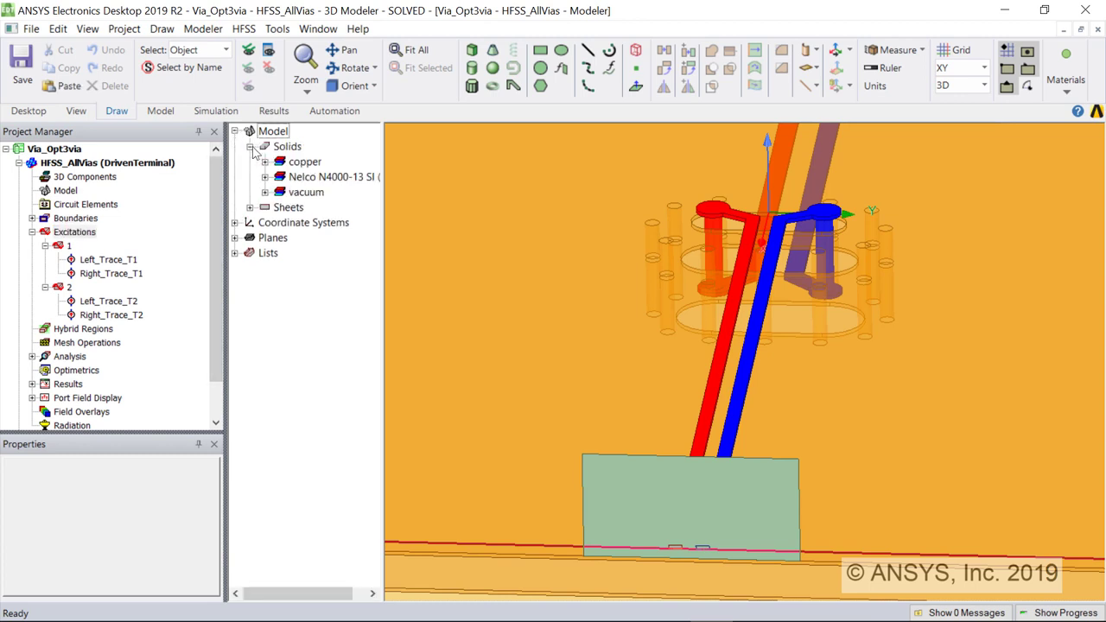
{"action": "left_click", "coordinate": [265, 163]}
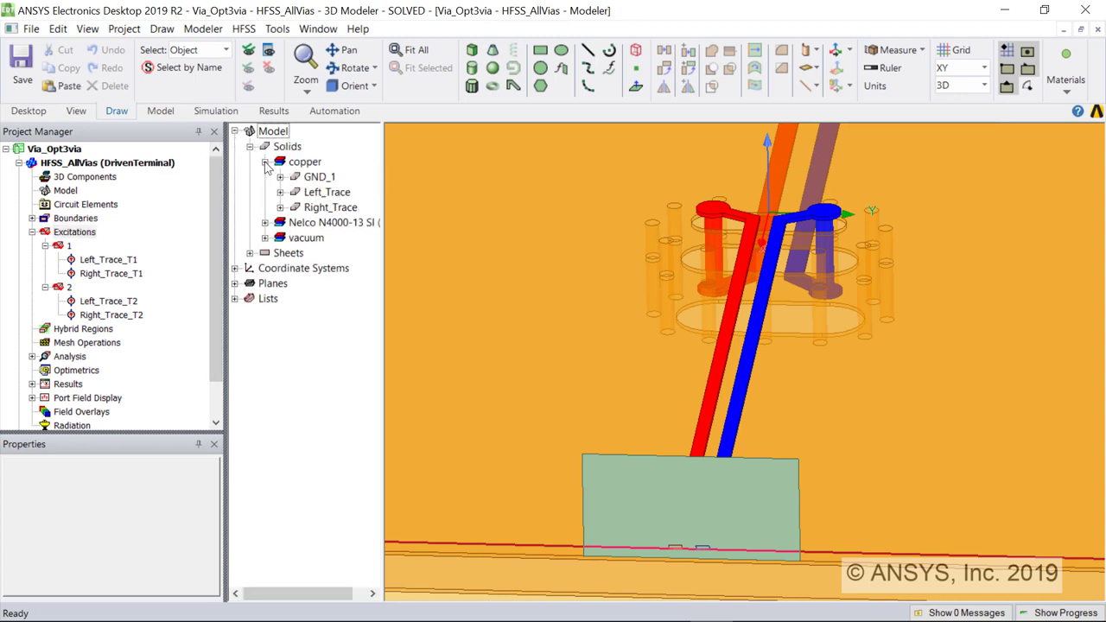
{"action": "left_click", "coordinate": [280, 192]}
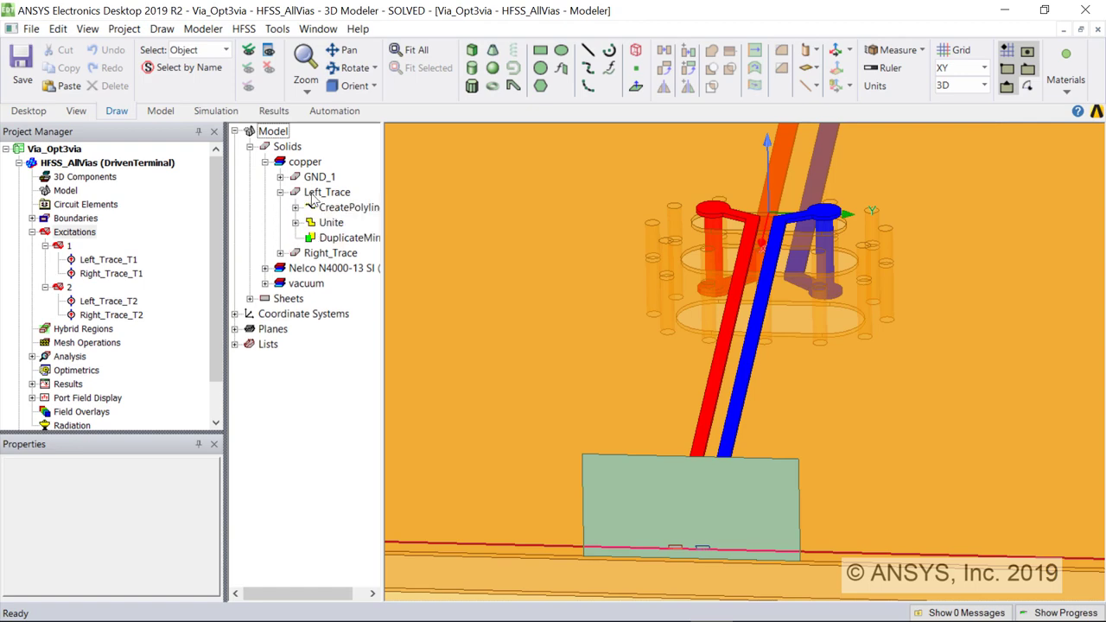
{"action": "left_click", "coordinate": [333, 194]}
{"action": "left_click", "coordinate": [349, 210]}
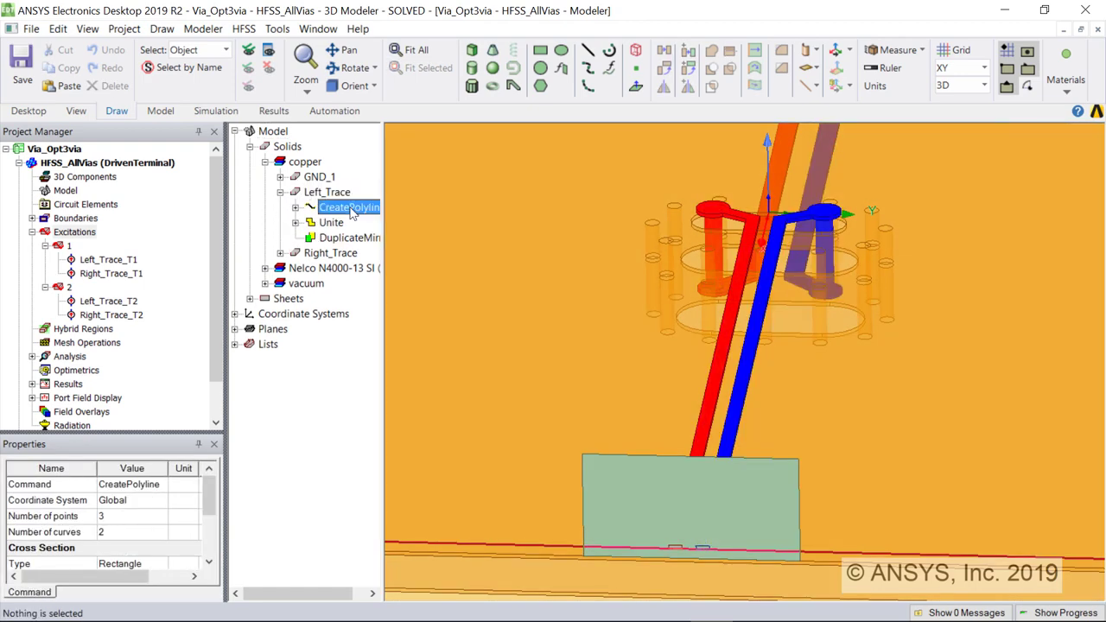
Step: View the traces from the top, then zoom and tilt to inspect the via pads and barrels
{"action": "scroll", "coordinate": [559, 333], "scroll_direction": "up", "scroll_amount": 5}
{"action": "left_click_drag", "start_coordinate": [548, 277], "coordinate": [458, 335]}
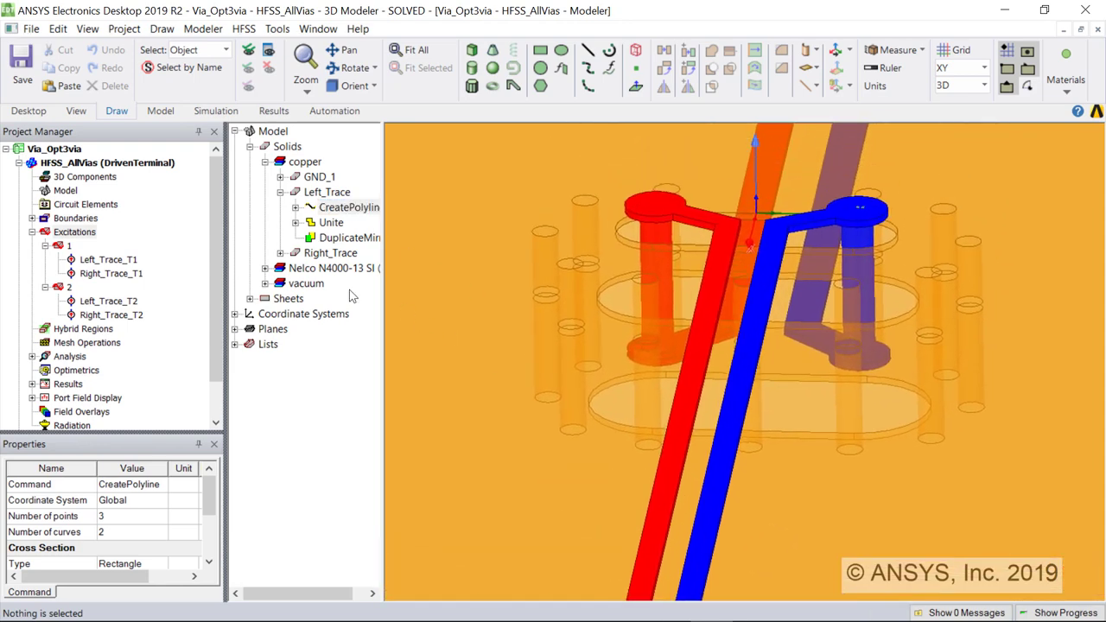
{"action": "left_click", "coordinate": [373, 86]}
{"action": "left_click", "coordinate": [370, 103]}
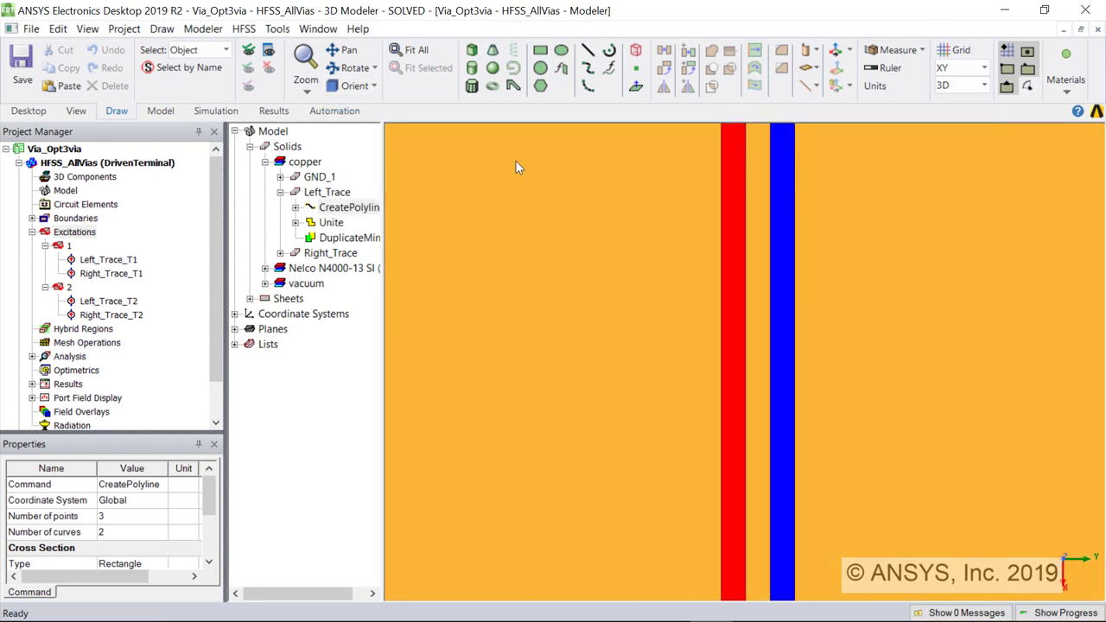
{"action": "mouse_move", "coordinate": [530, 501]}
{"action": "left_mouse_down", "text": "shift"}
{"action": "mouse_move", "coordinate": [555, 230]}
{"action": "mouse_move", "coordinate": [544, 524]}
{"action": "left_mouse_up", "text": "shift"}
{"action": "scroll", "coordinate": [544, 525], "scroll_direction": "up", "scroll_amount": 4}
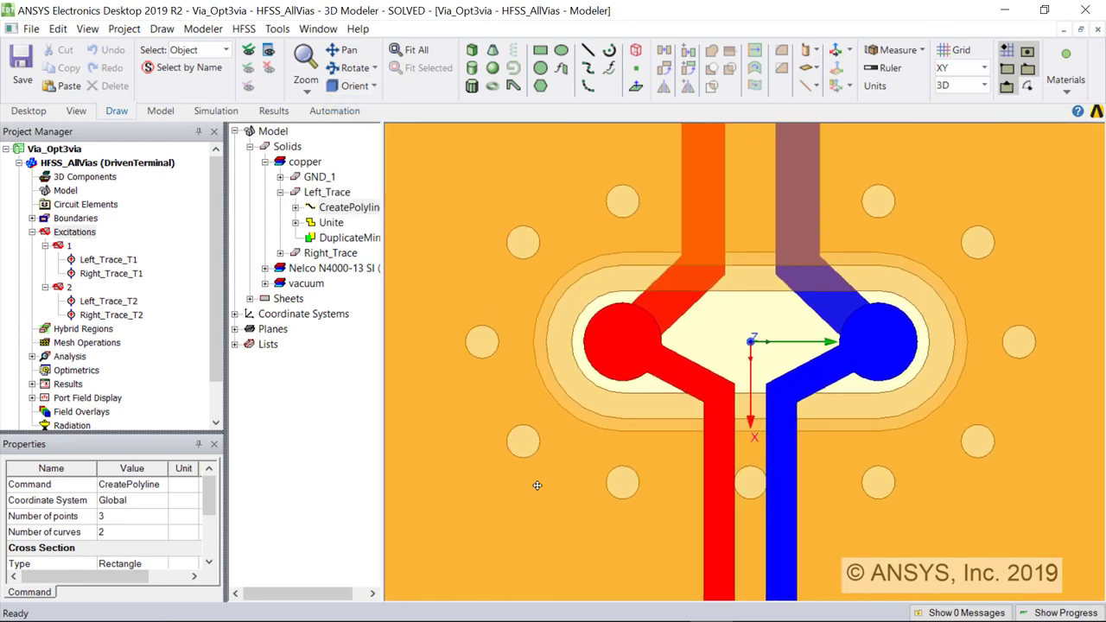
{"action": "scroll", "coordinate": [536, 485], "scroll_direction": "up", "scroll_amount": 1}
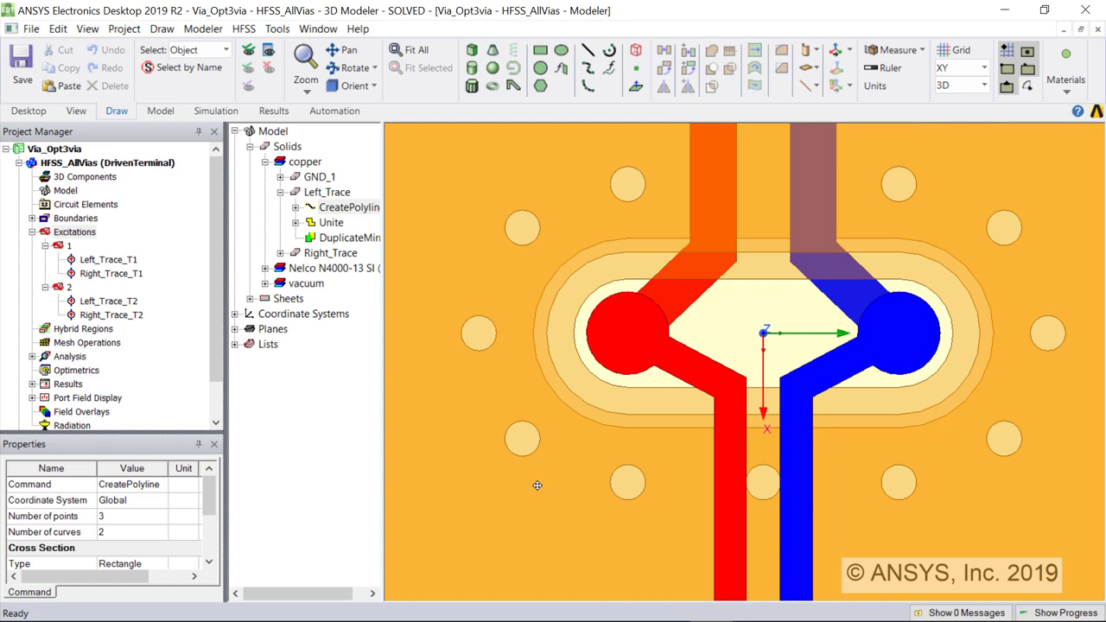
{"action": "left_click_drag", "start_coordinate": [536, 486], "coordinate": [531, 427], "text": "alt"}
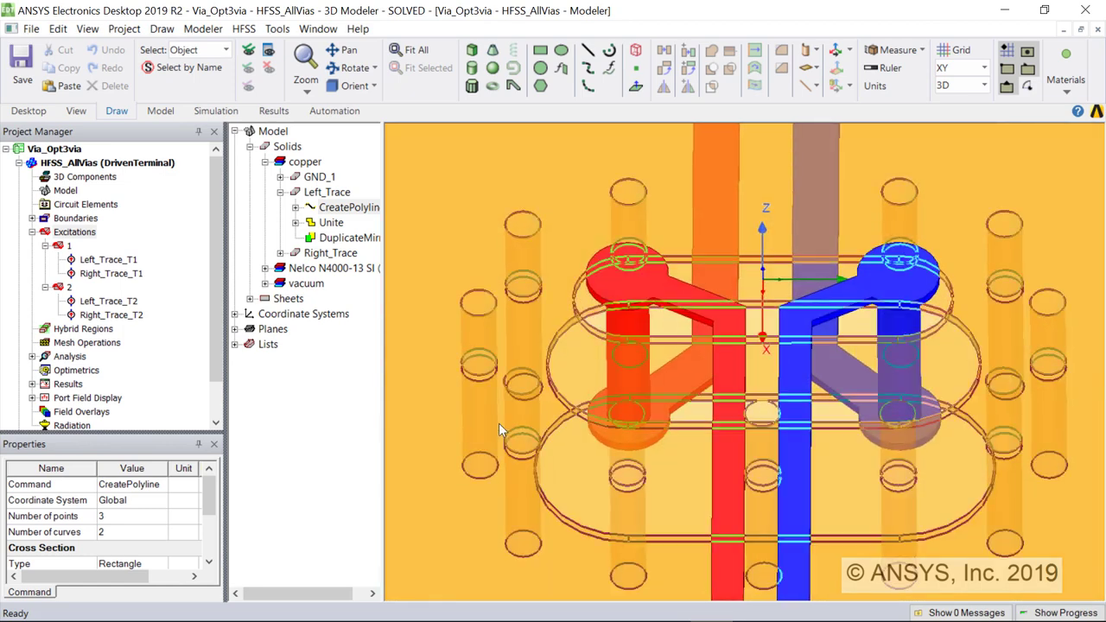
{"action": "scroll", "coordinate": [210, 332], "scroll_direction": "down", "scroll_amount": 1}
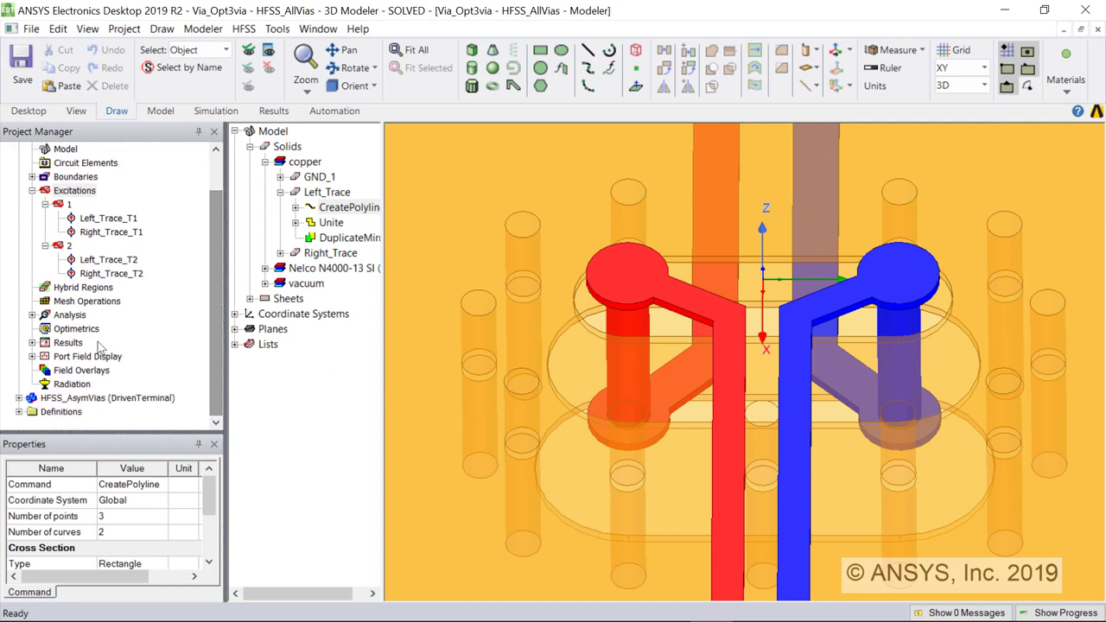
Step: List the HFSS_AllVias result reports
{"action": "left_click", "coordinate": [31, 342]}
{"action": "scroll", "coordinate": [216, 283], "scroll_direction": "down", "scroll_amount": 1}
{"action": "scroll", "coordinate": [216, 284], "scroll_direction": "down", "scroll_amount": 1}
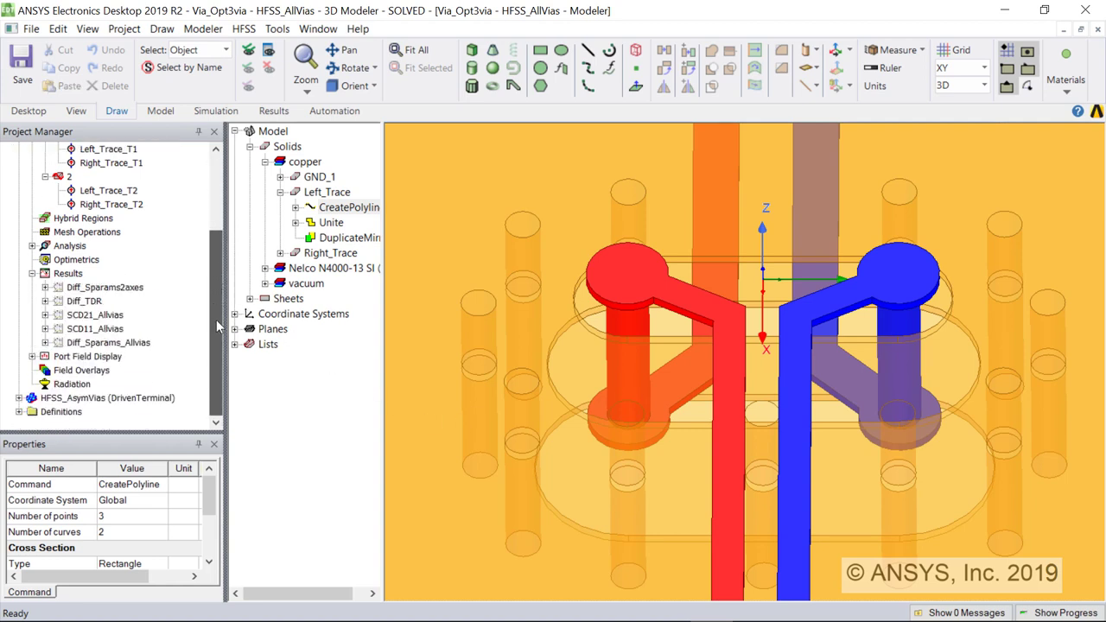
Step: Open the Diff_Sparams_Allvias plot, then the SCD11_Allvias plot of dB(St(Comm1,Diff1))
{"action": "left_click", "coordinate": [144, 343]}
{"action": "double_click", "coordinate": [143, 343]}
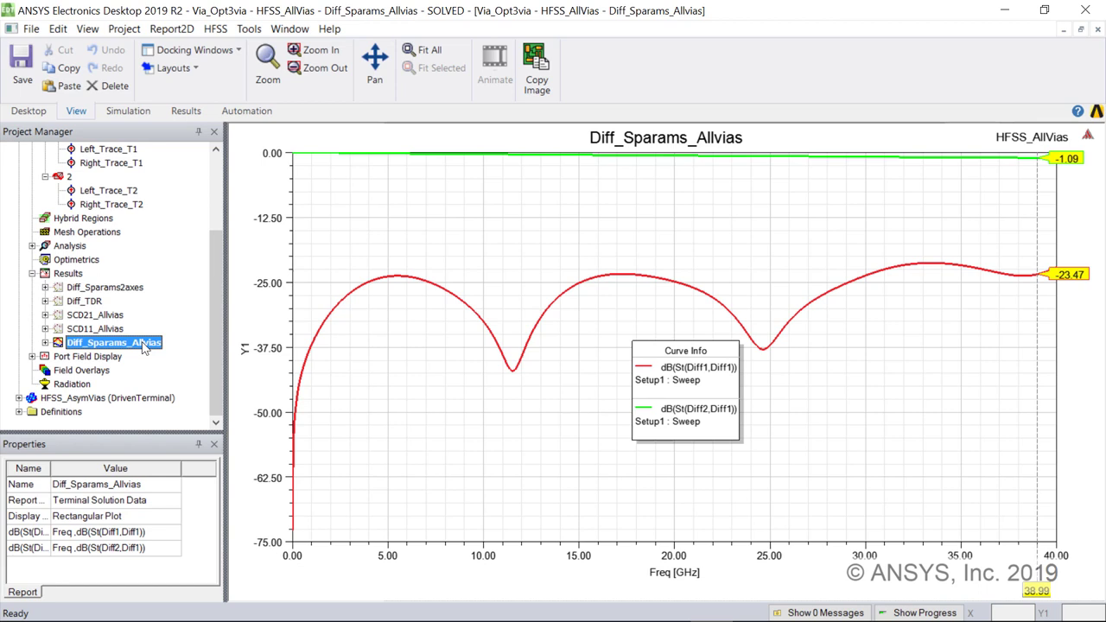
{"action": "double_click", "coordinate": [114, 329]}
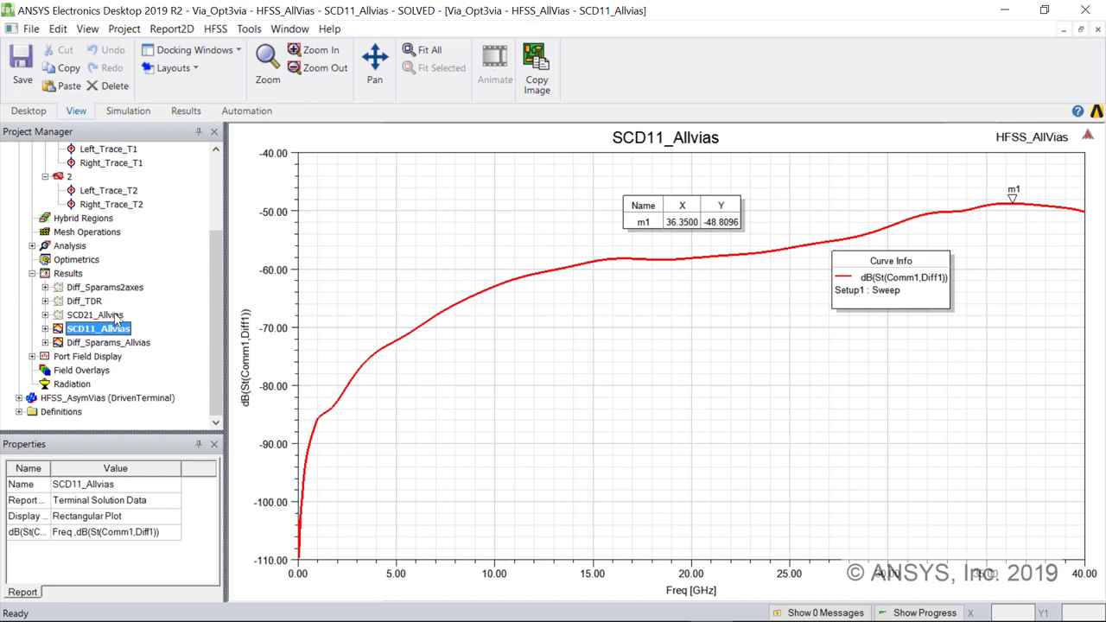
Step: Open the SCD21_Allvias plot of dB(St(Comm2,Diff1)), marker m1 at -56.6927 at 39 GHz
{"action": "left_click", "coordinate": [116, 316]}
{"action": "double_click", "coordinate": [116, 316]}
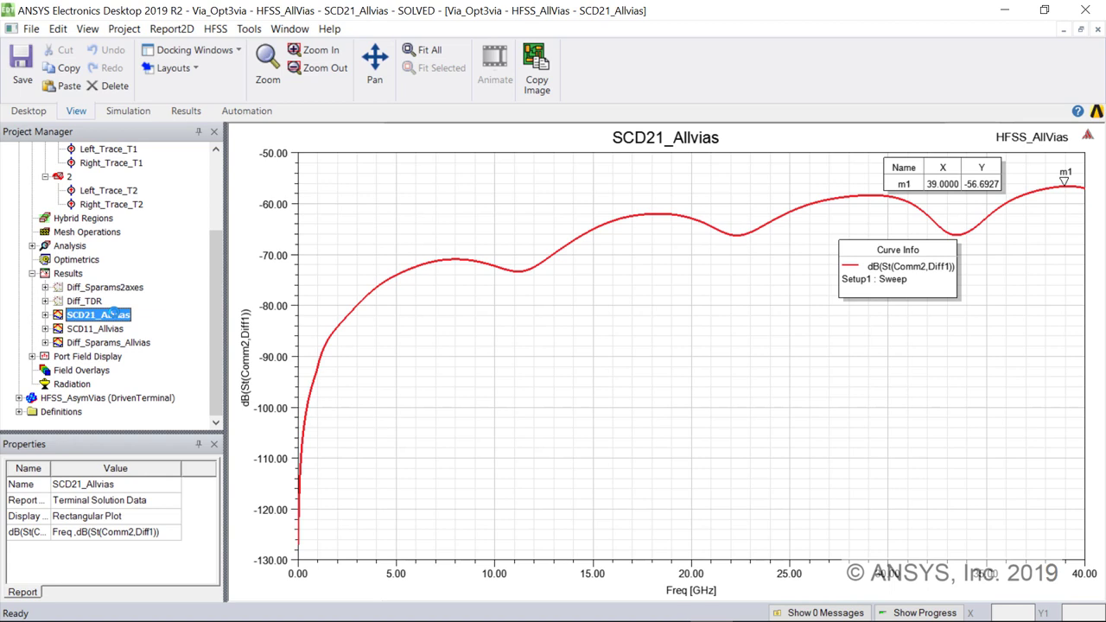
Step: Open the HFSS_AsymVias 3D model and centre the view on its unbalanced vias
{"action": "left_click_drag", "start_coordinate": [215, 267], "coordinate": [218, 181]}
{"action": "left_click", "coordinate": [18, 163]}
{"action": "double_click", "coordinate": [69, 176]}
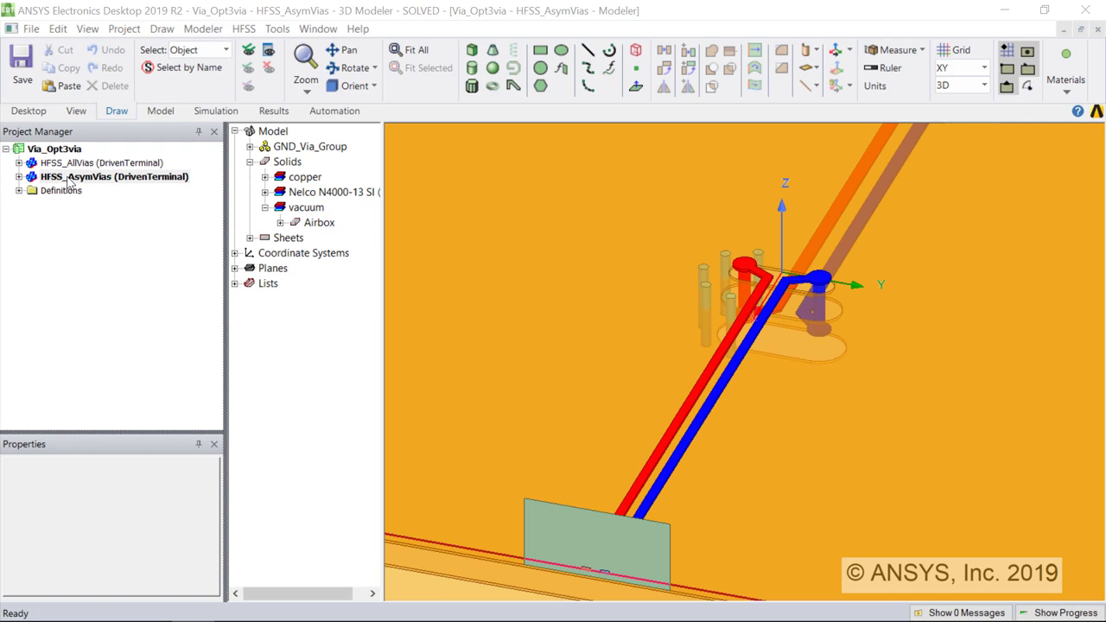
{"action": "left_click_drag", "start_coordinate": [660, 315], "coordinate": [589, 352], "text": "shift"}
{"action": "scroll", "coordinate": [589, 353], "scroll_direction": "up", "scroll_amount": 5}
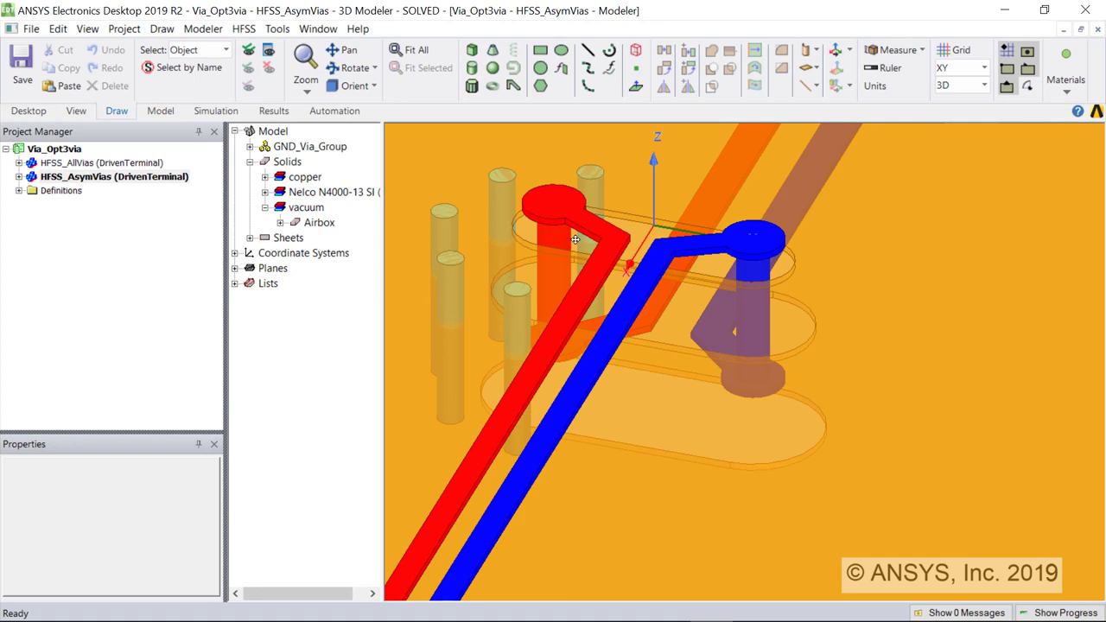
{"action": "left_click", "coordinate": [499, 248]}
{"action": "left_click_drag", "start_coordinate": [499, 248], "coordinate": [585, 280], "text": "shift"}
{"action": "scroll", "coordinate": [585, 280], "scroll_direction": "up", "scroll_amount": 3}
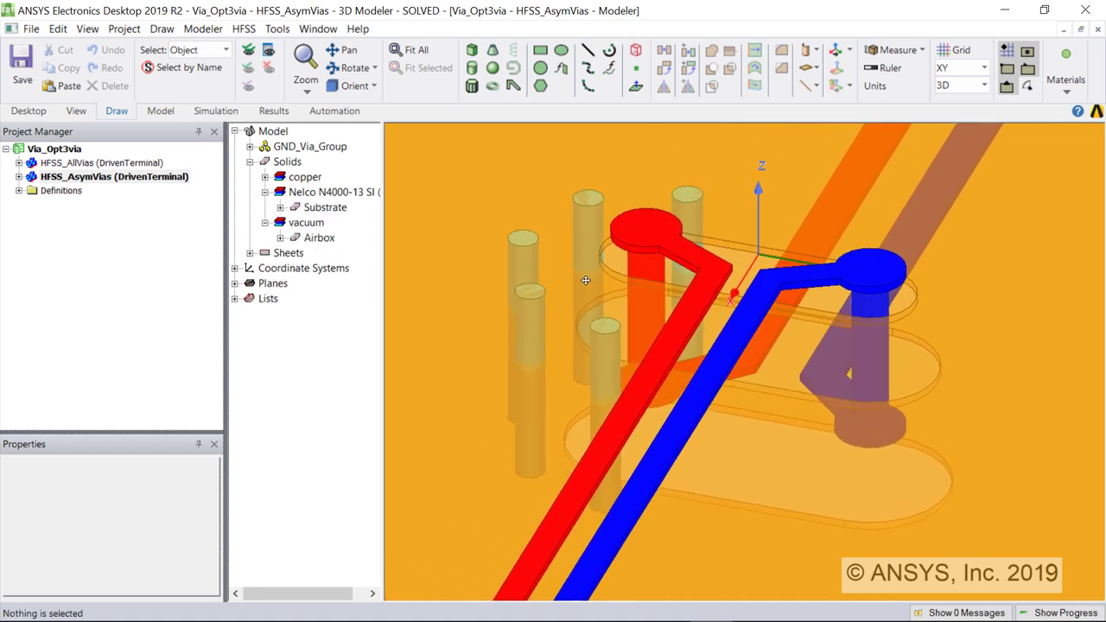
Step: Expand the HFSS_AsymVias result reports and open the SCD11_Asym plot
{"action": "left_click", "coordinate": [20, 177]}
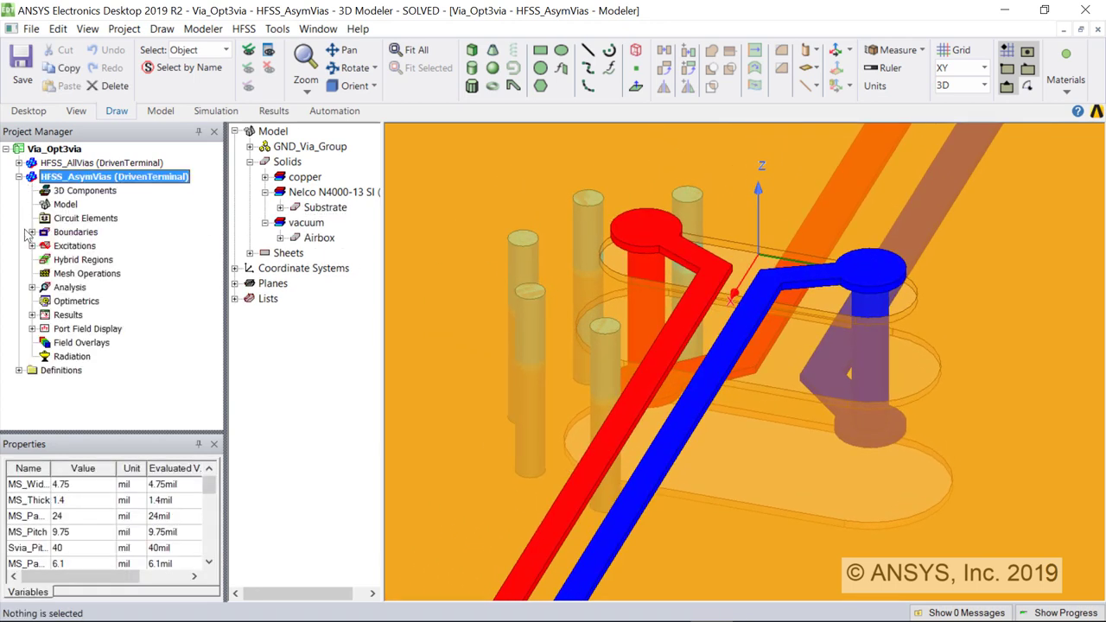
{"action": "left_click", "coordinate": [32, 314]}
{"action": "scroll", "coordinate": [54, 318], "scroll_direction": "down", "scroll_amount": 1}
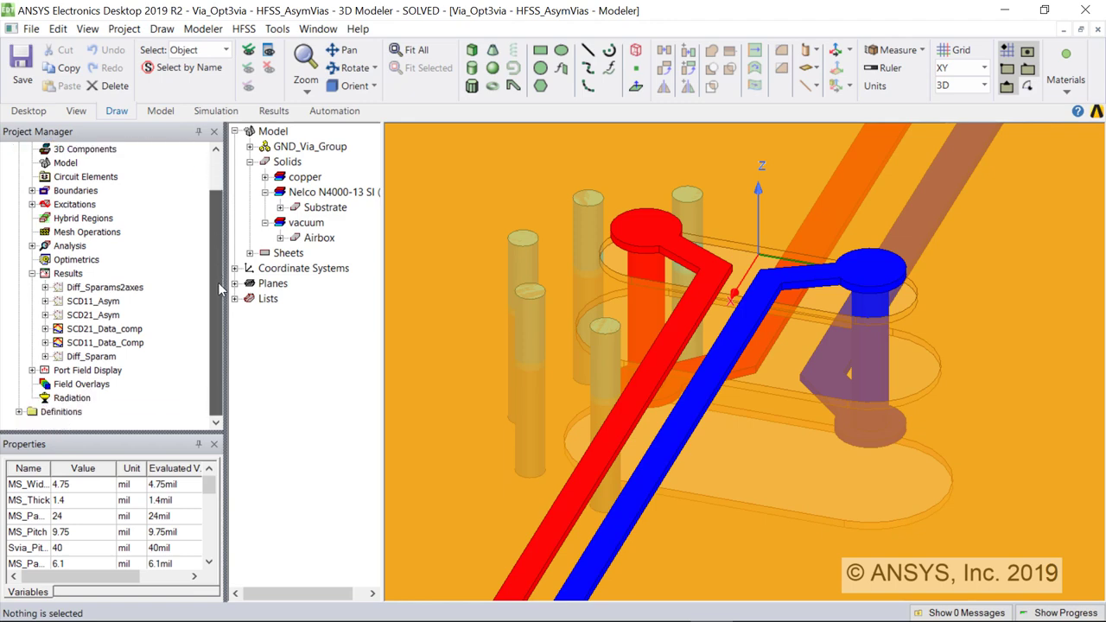
{"action": "left_click", "coordinate": [107, 301]}
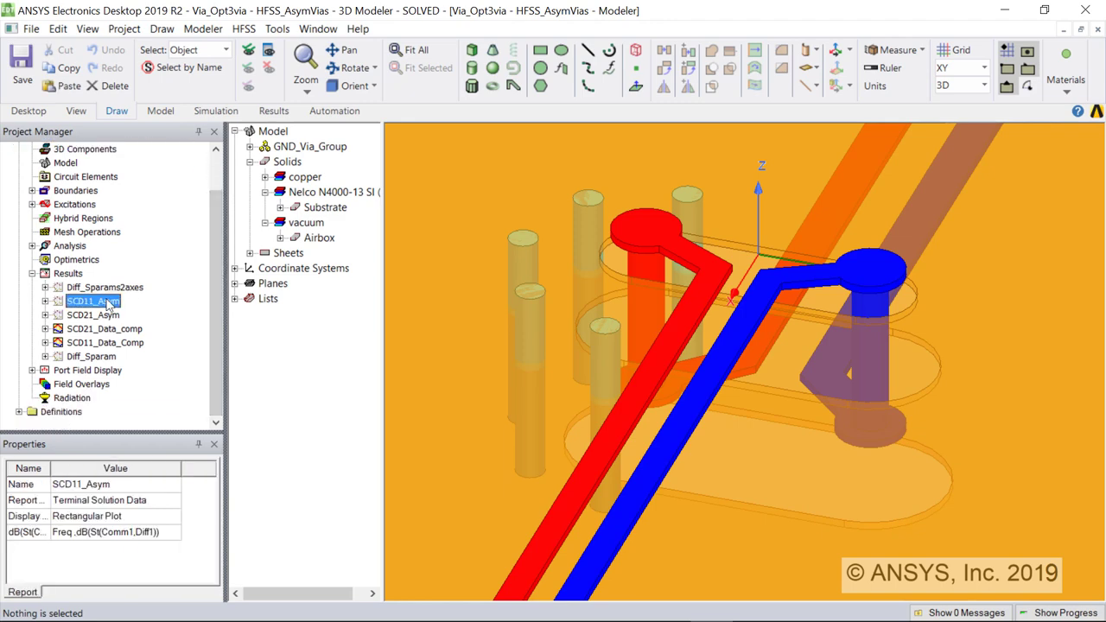
{"action": "double_click", "coordinate": [108, 301]}
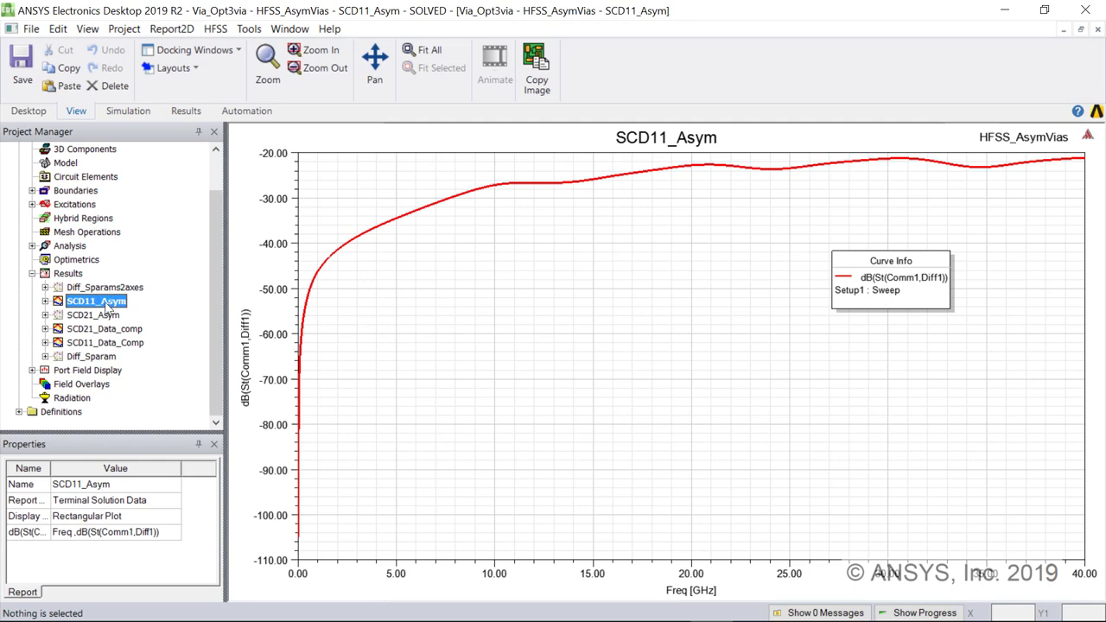
Step: Display the SCD11_Data_Comp overlay, then the SCD21_Asym and SCD21_Data_comp plots from Results
{"action": "left_click", "coordinate": [108, 344]}
{"action": "double_click", "coordinate": [108, 343]}
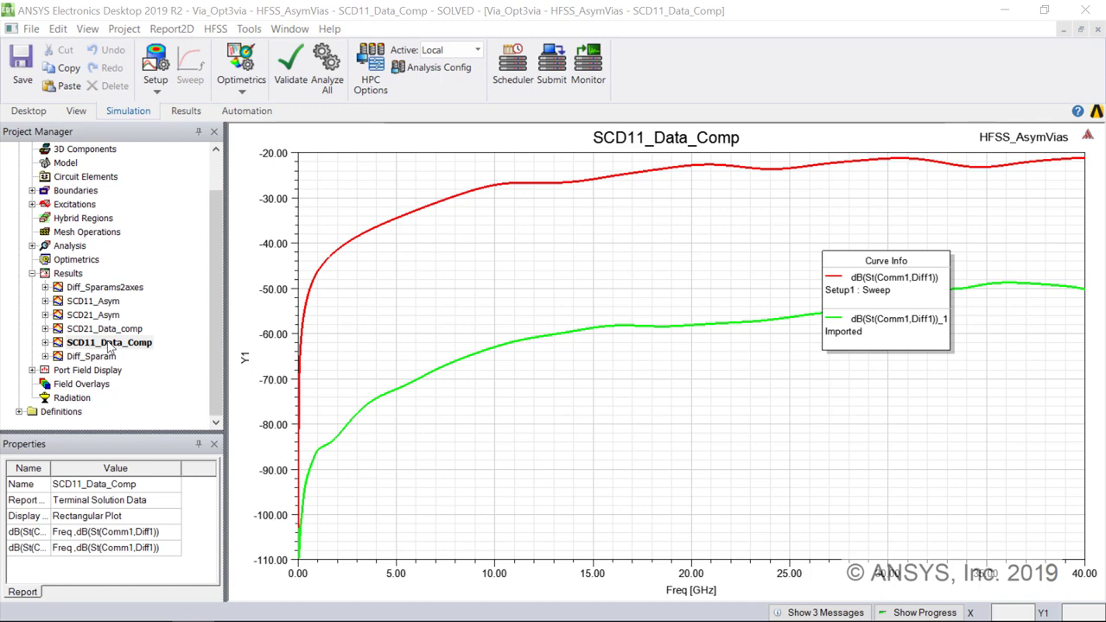
{"action": "left_click", "coordinate": [102, 316]}
{"action": "double_click", "coordinate": [100, 316]}
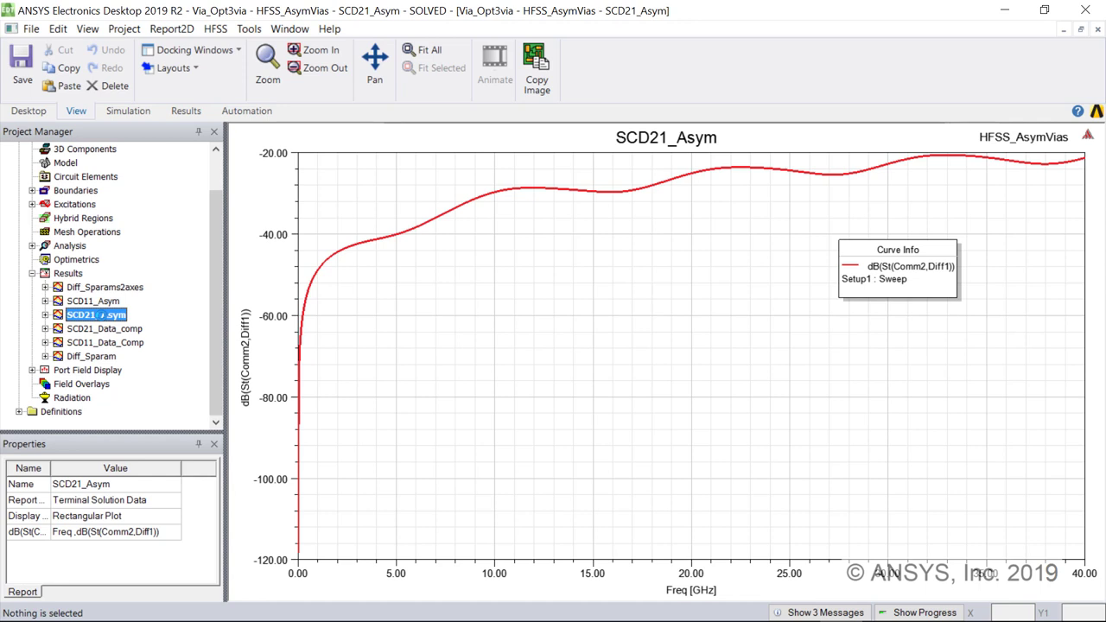
{"action": "left_click", "coordinate": [111, 329]}
{"action": "double_click", "coordinate": [111, 328]}
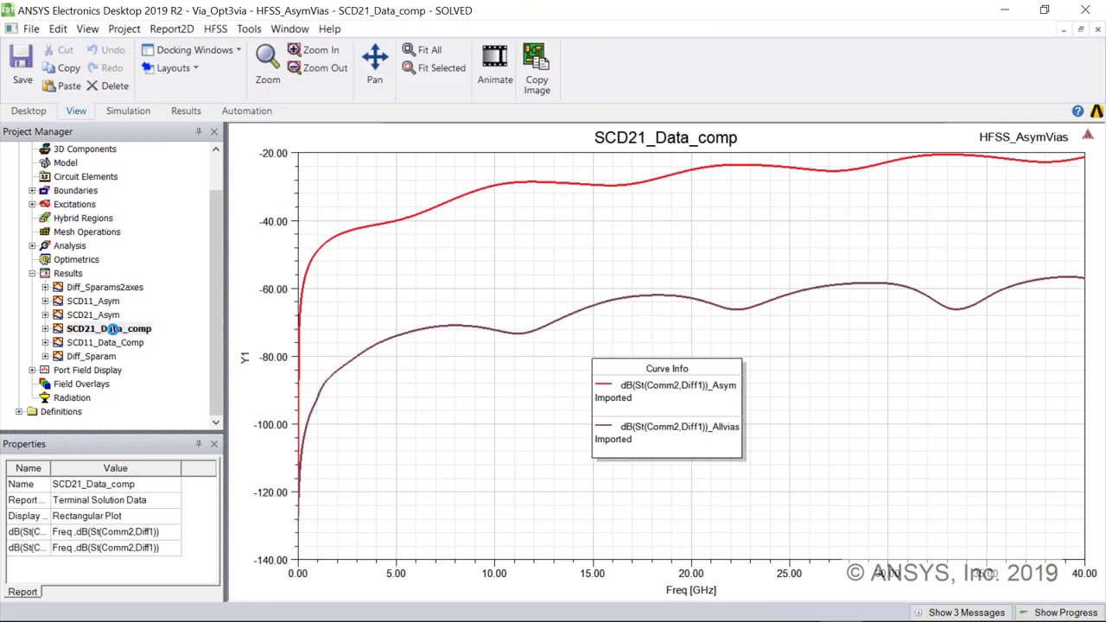